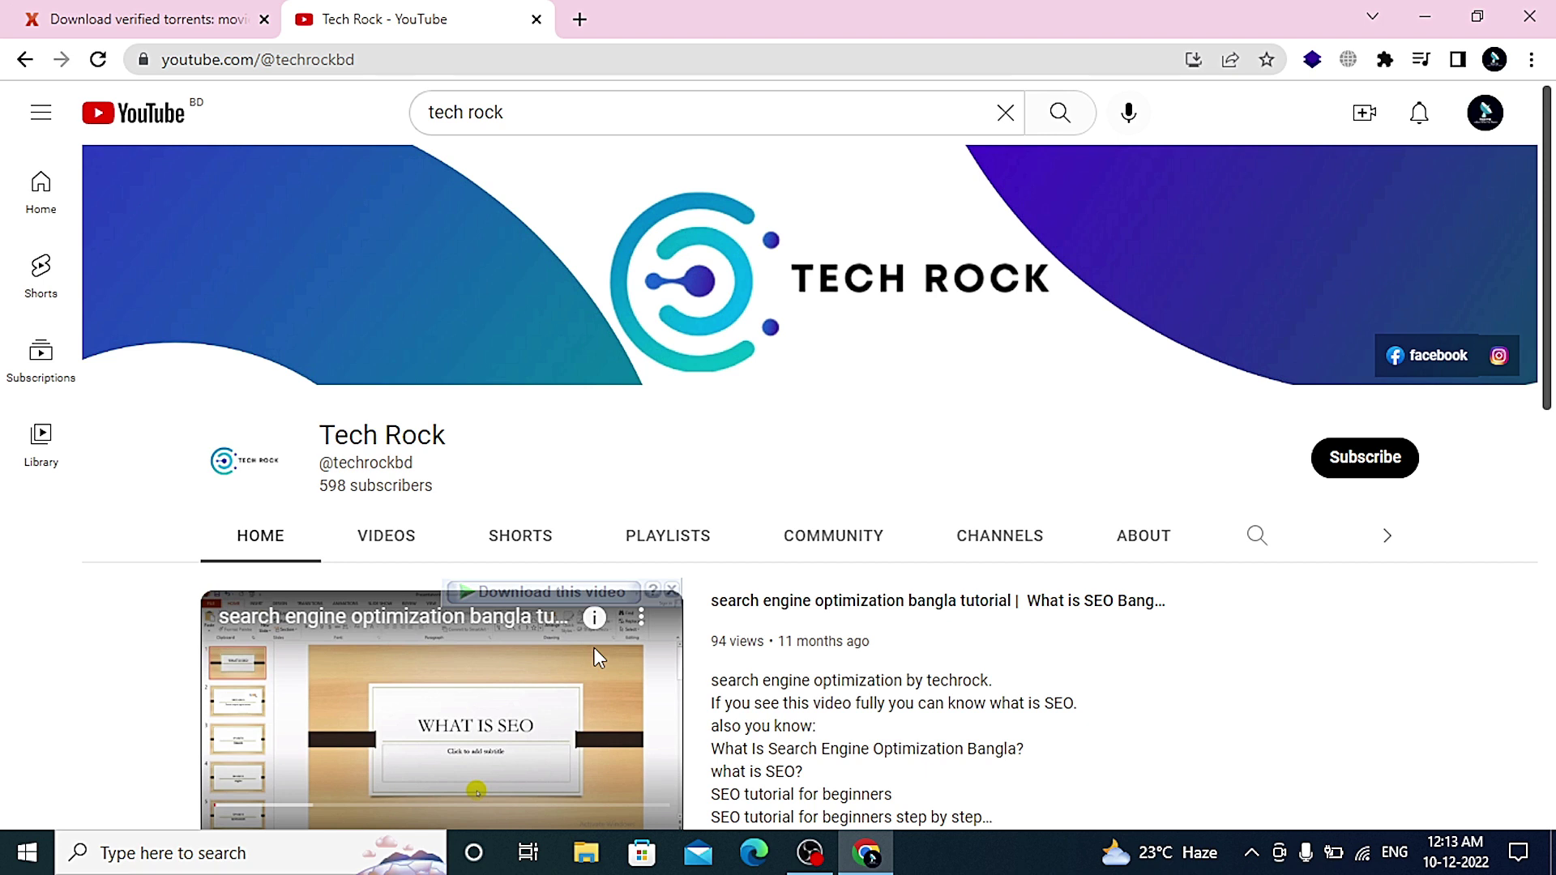
Search Google for "bittorrent" in a new tab and open the BitTorrent Classic page
click(580, 18)
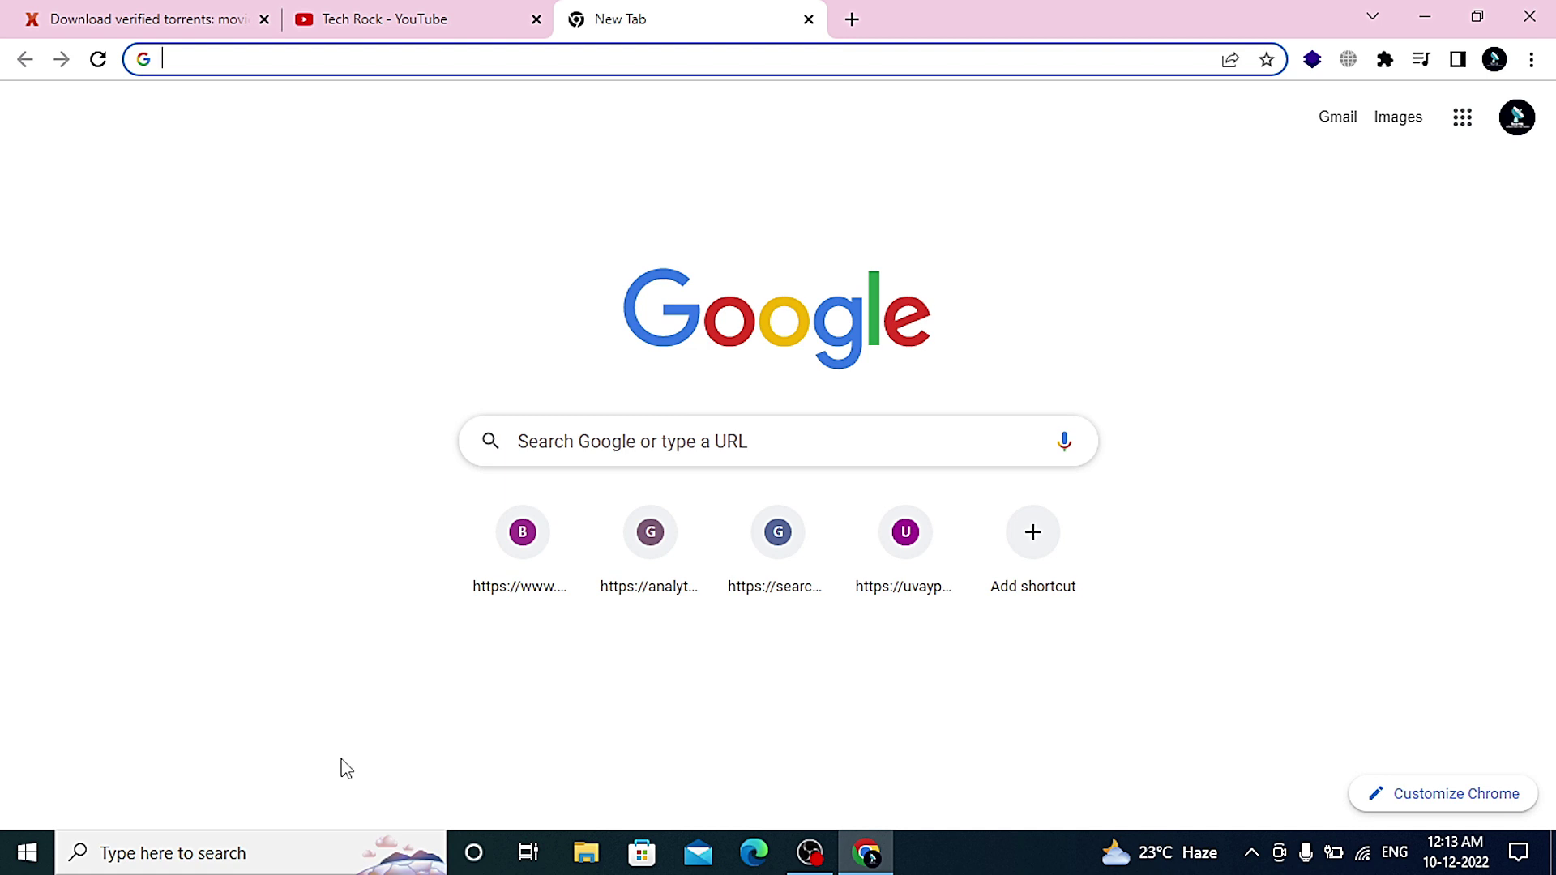
text(bittorrent)
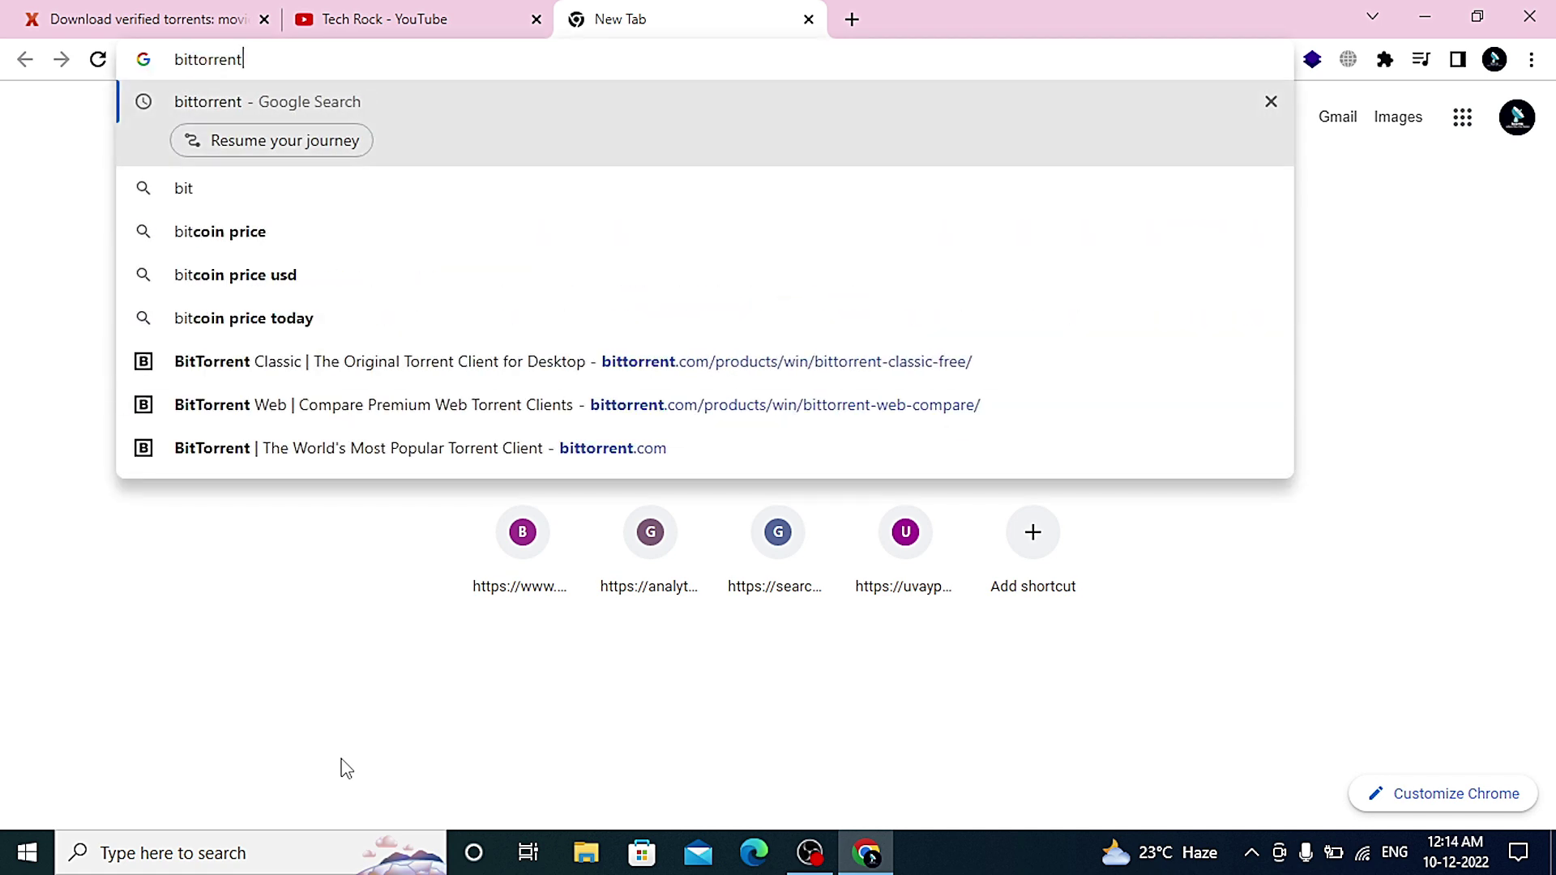
key(Return)
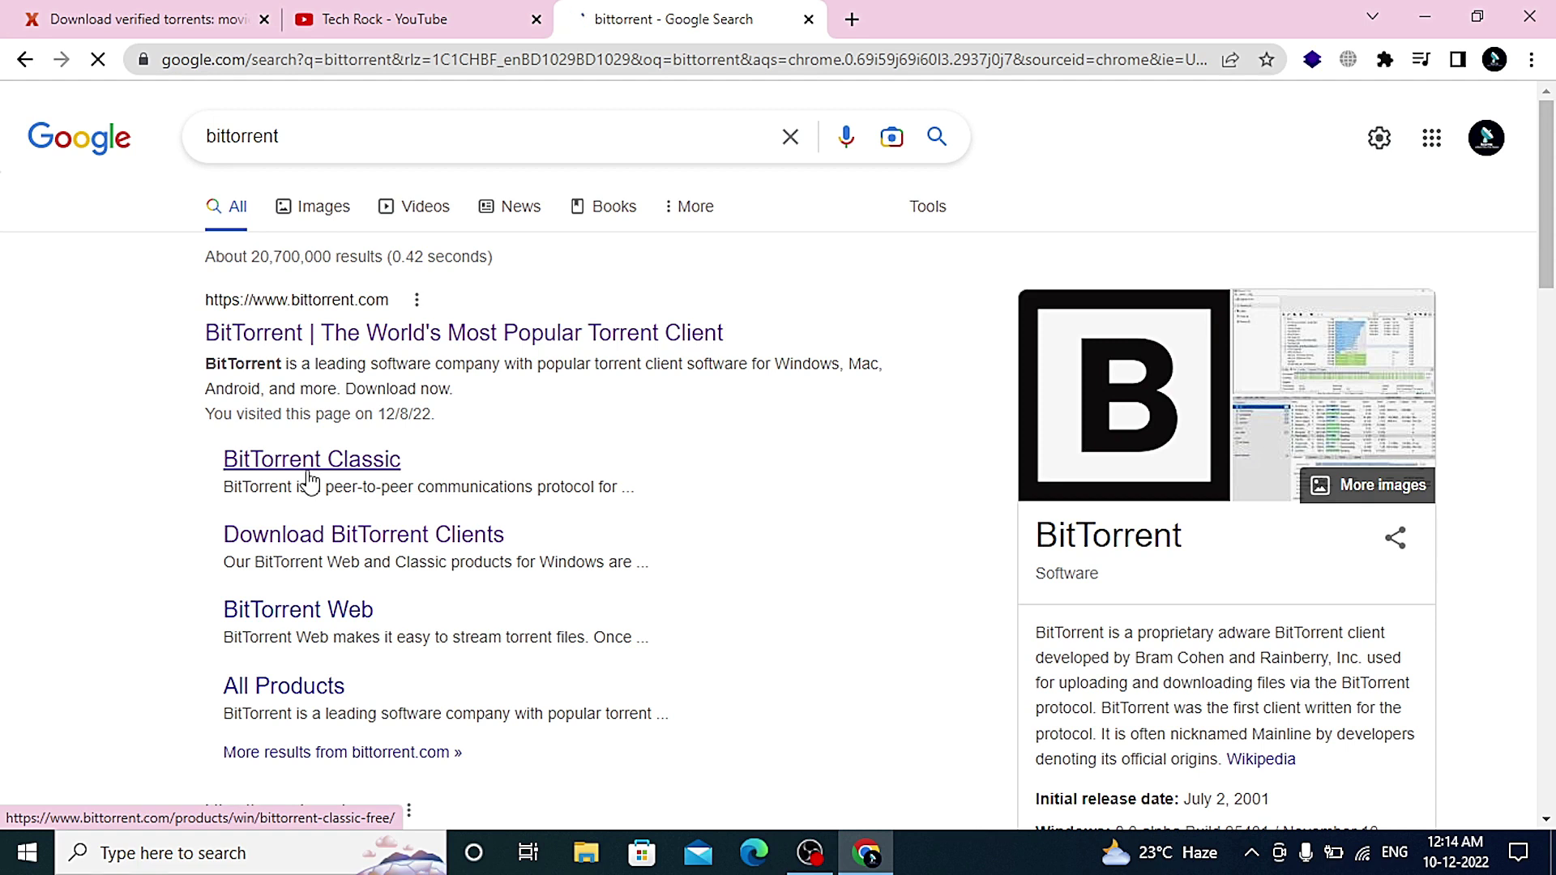
click(309, 481)
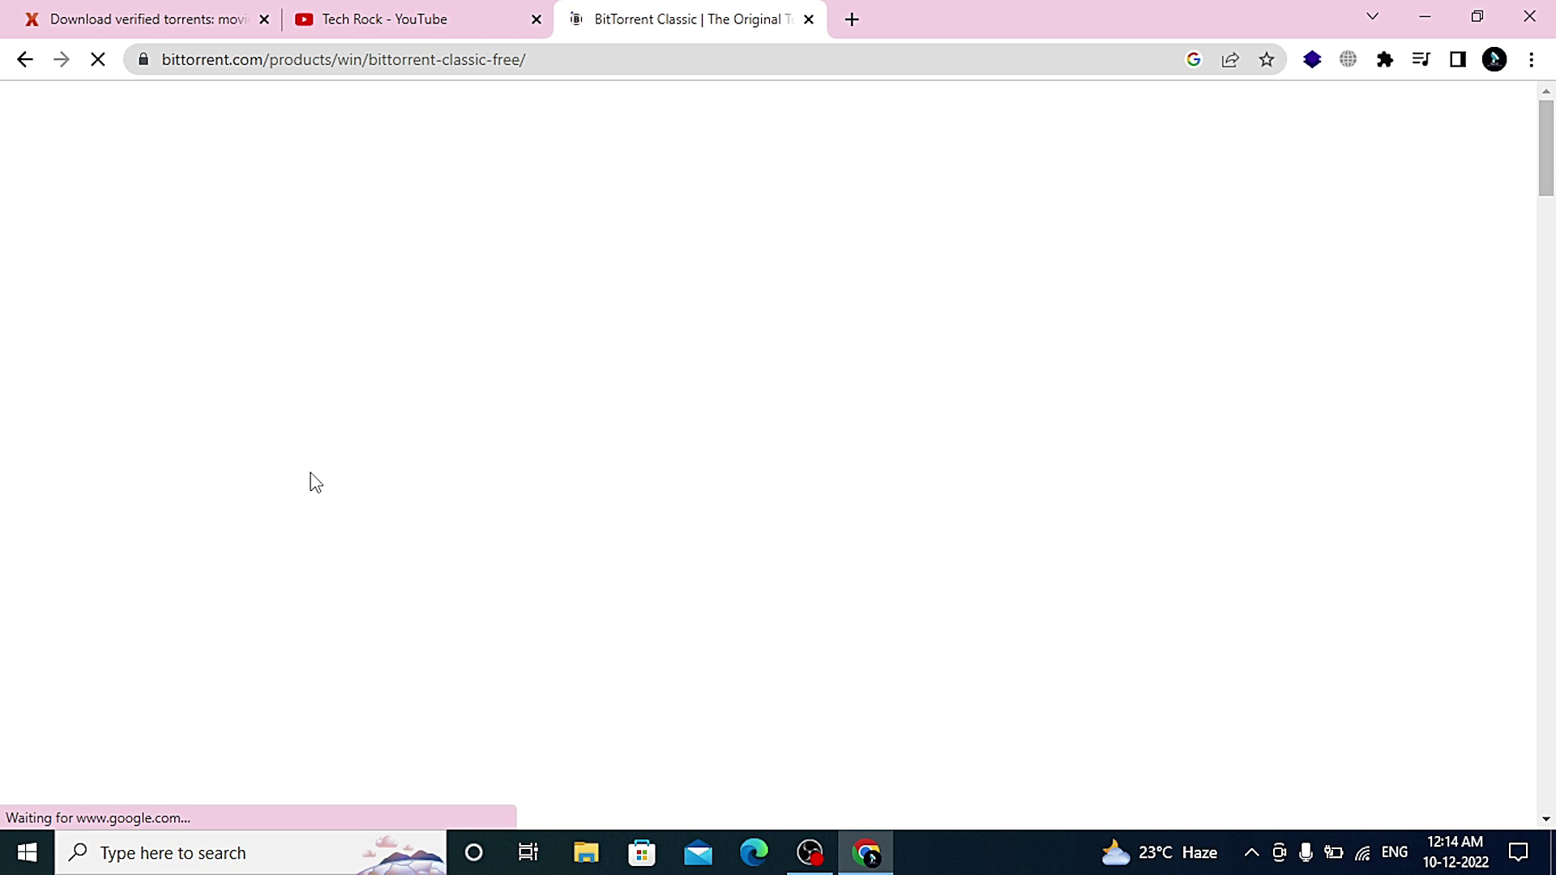
Request the free Basic edition of BitTorrent Classic, dismiss the VPN ad, and resolve the duplicate download using the existing file
scroll(496, 510, down, 1)
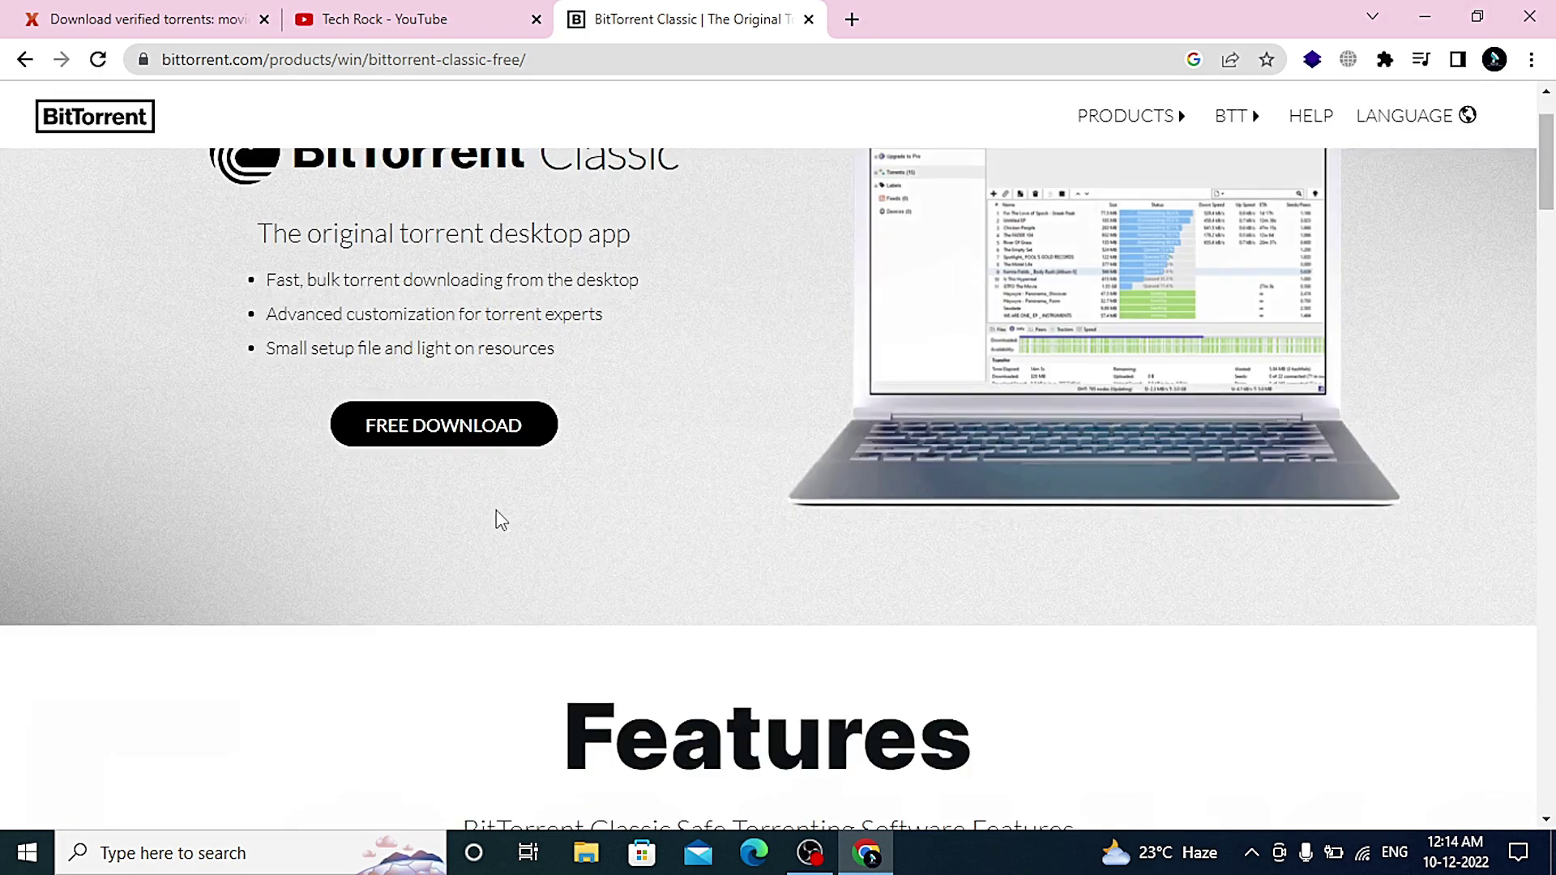
click(496, 437)
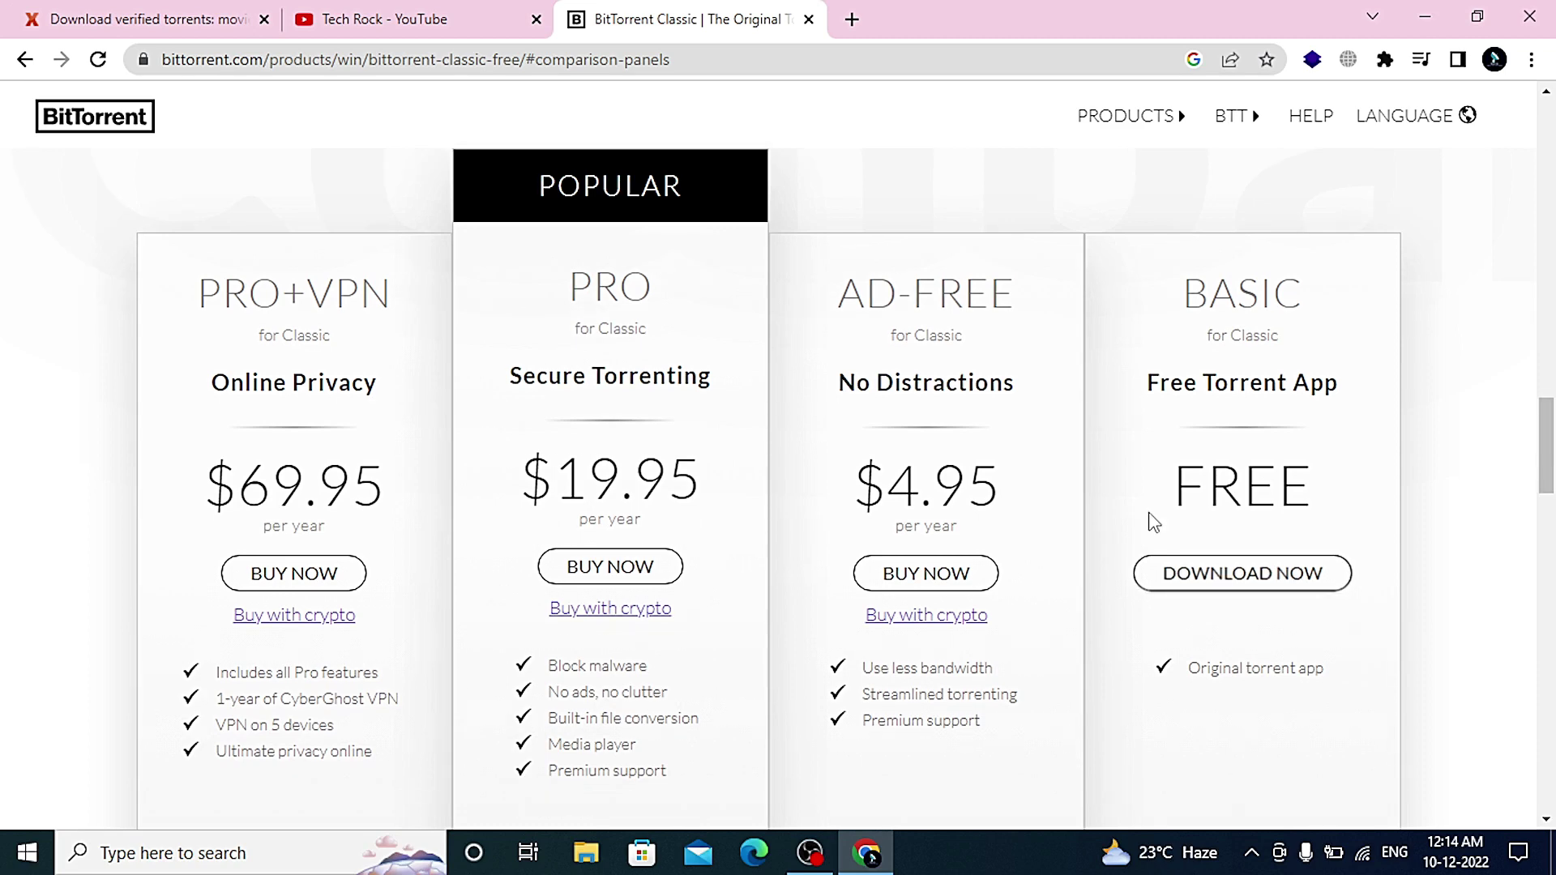
scroll(1180, 445, down, 3)
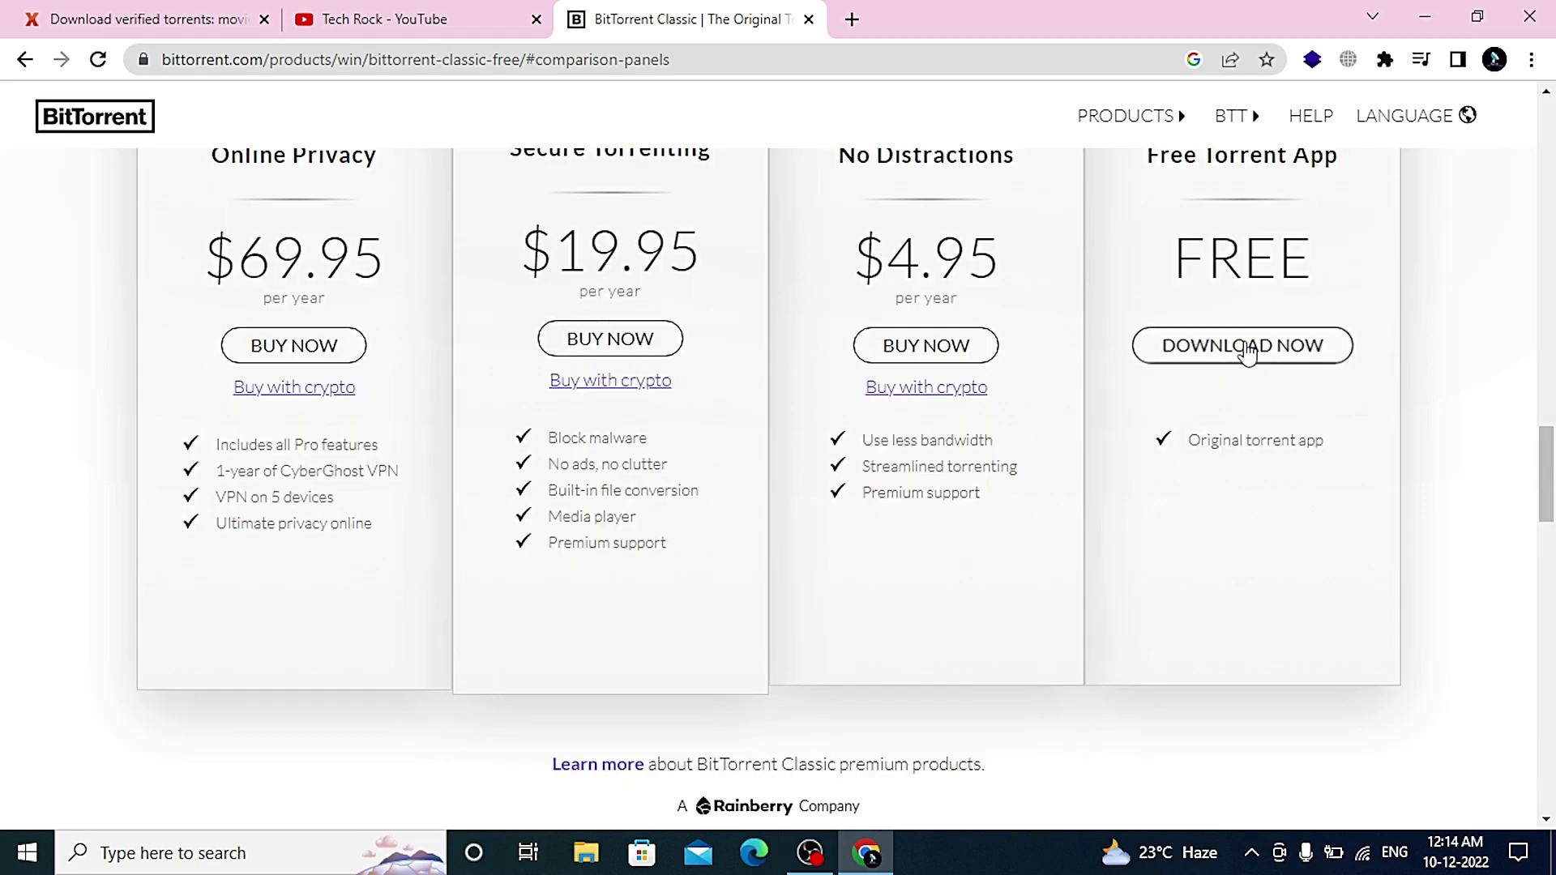
click(1244, 348)
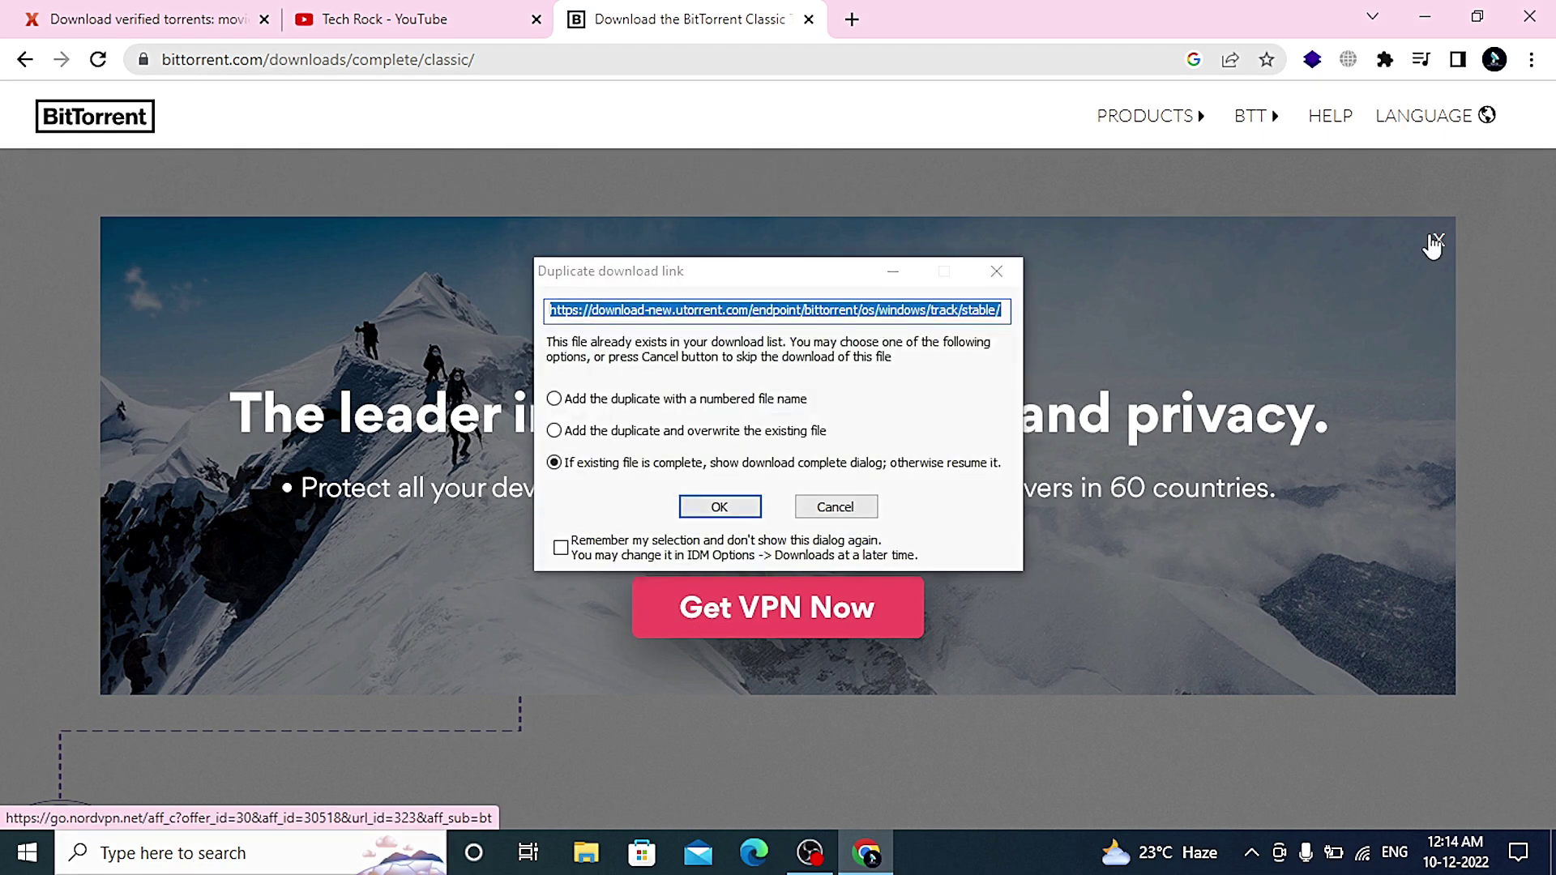
click(1439, 243)
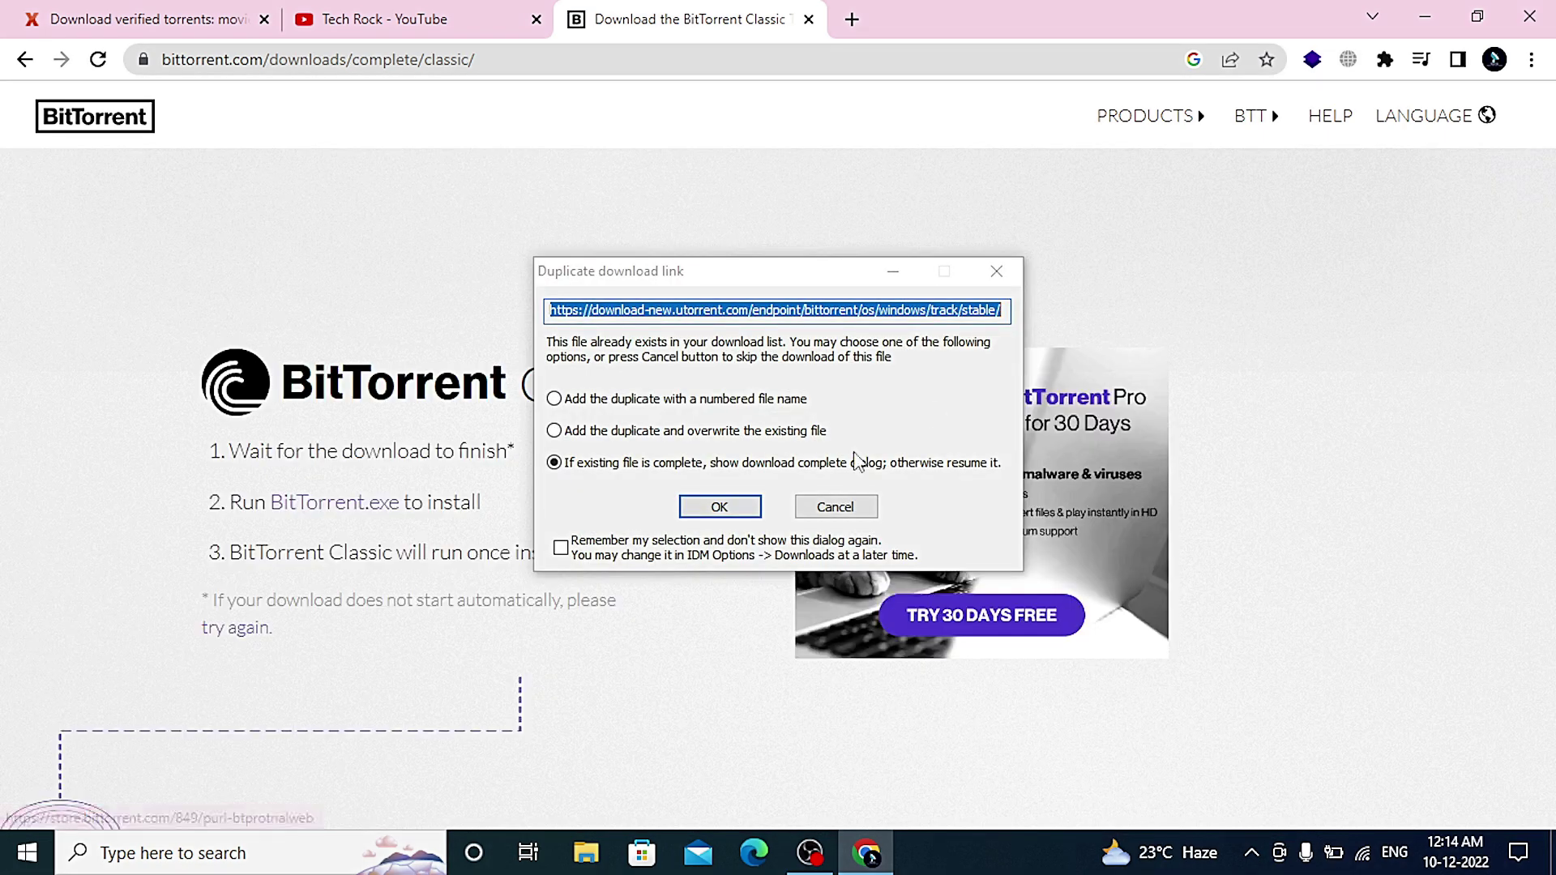
click(719, 508)
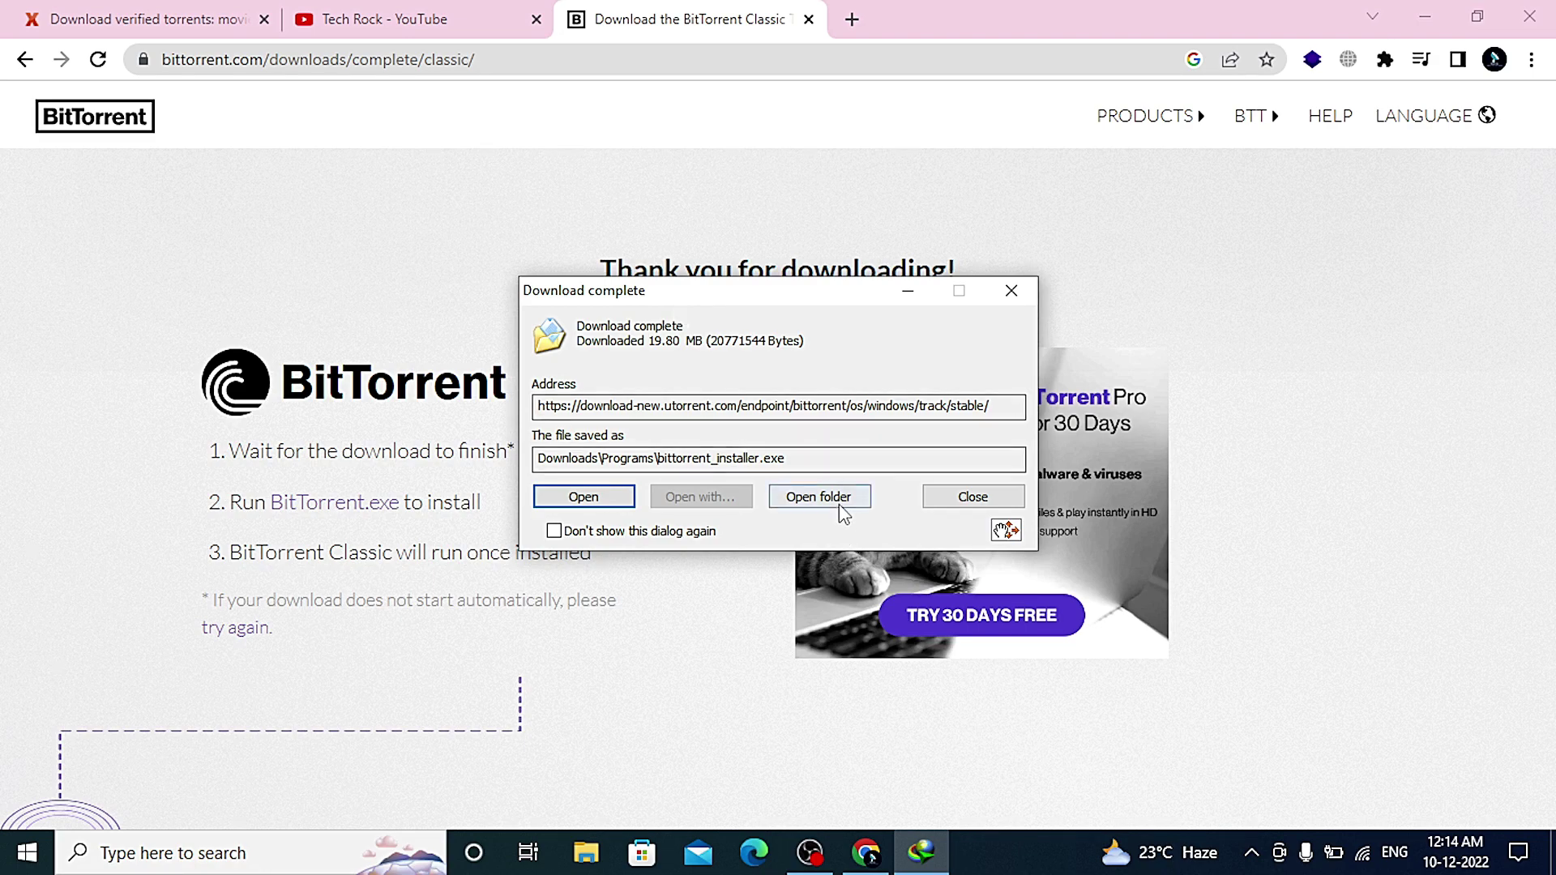
Show the downloaded file in its Programs folder, run bittorrent_installer.exe, and minimize the folder window
click(818, 497)
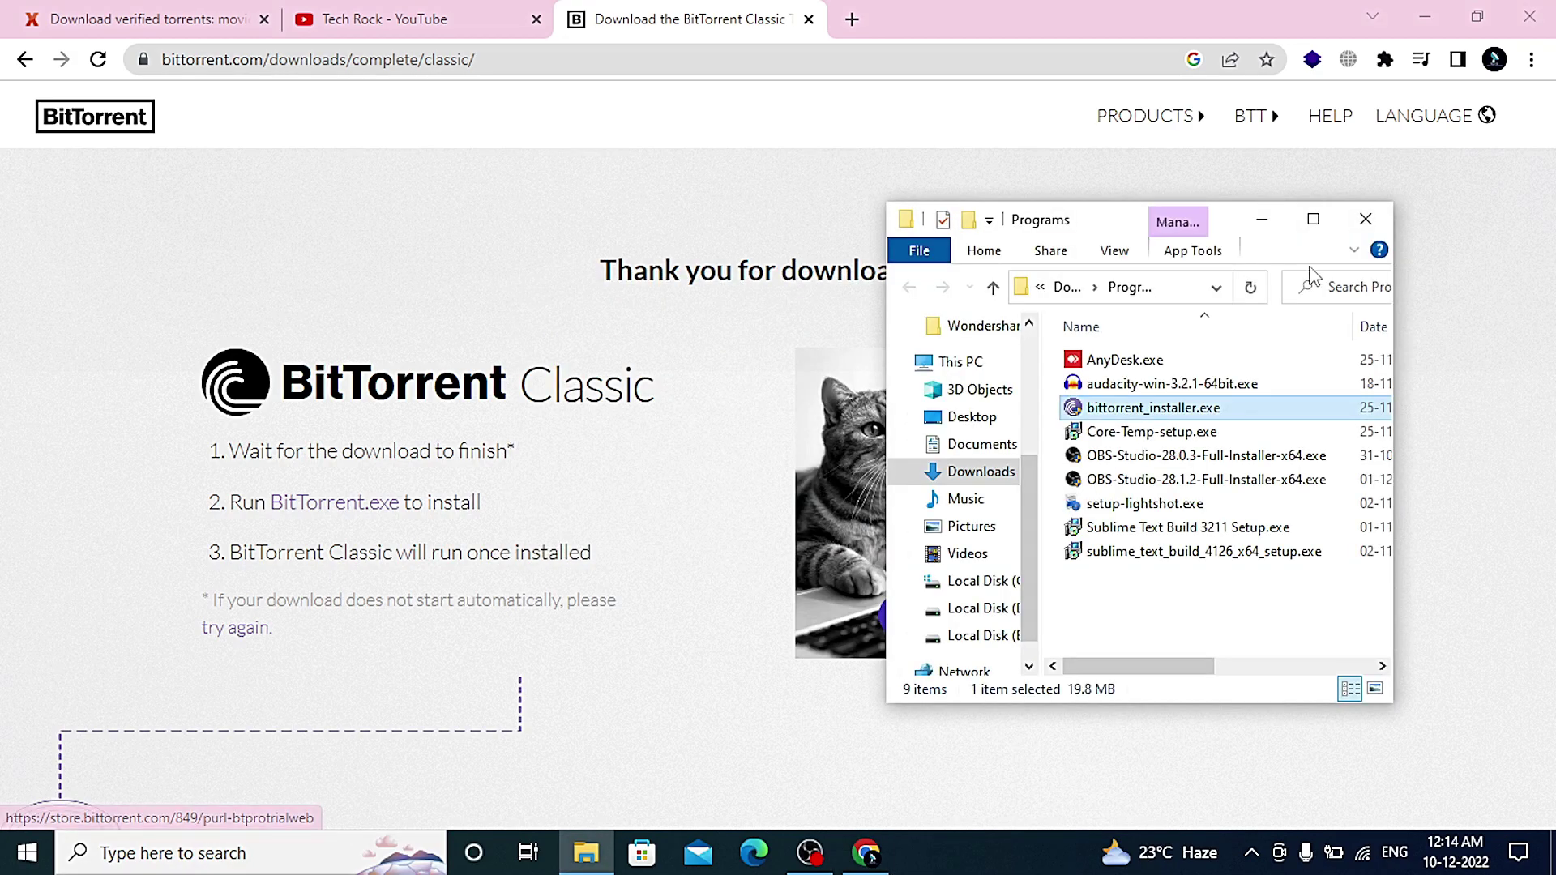
click(1313, 230)
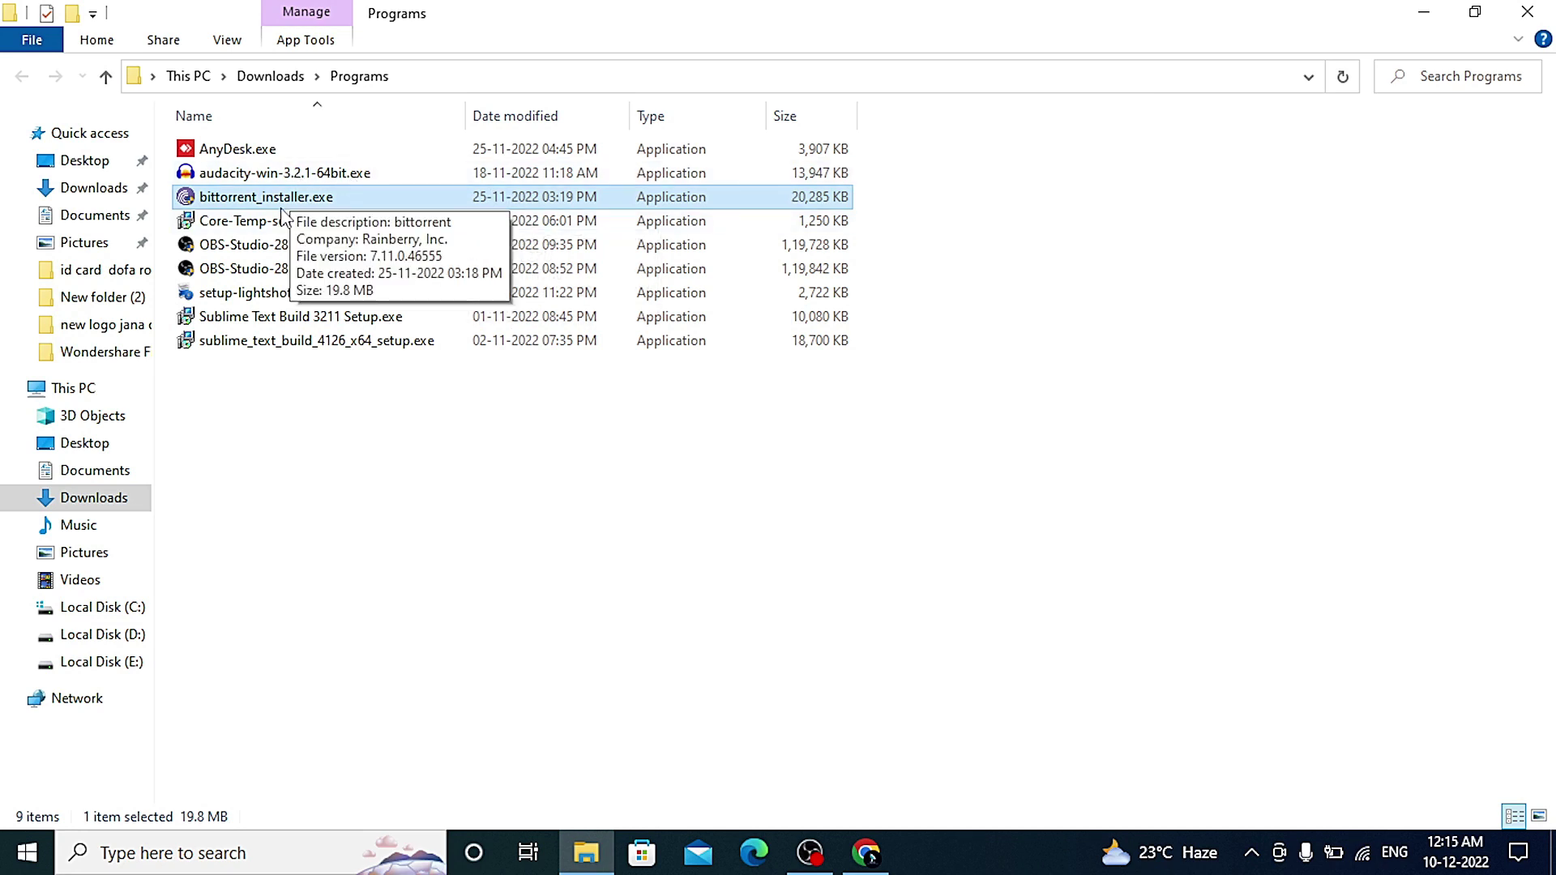
double_click(279, 207)
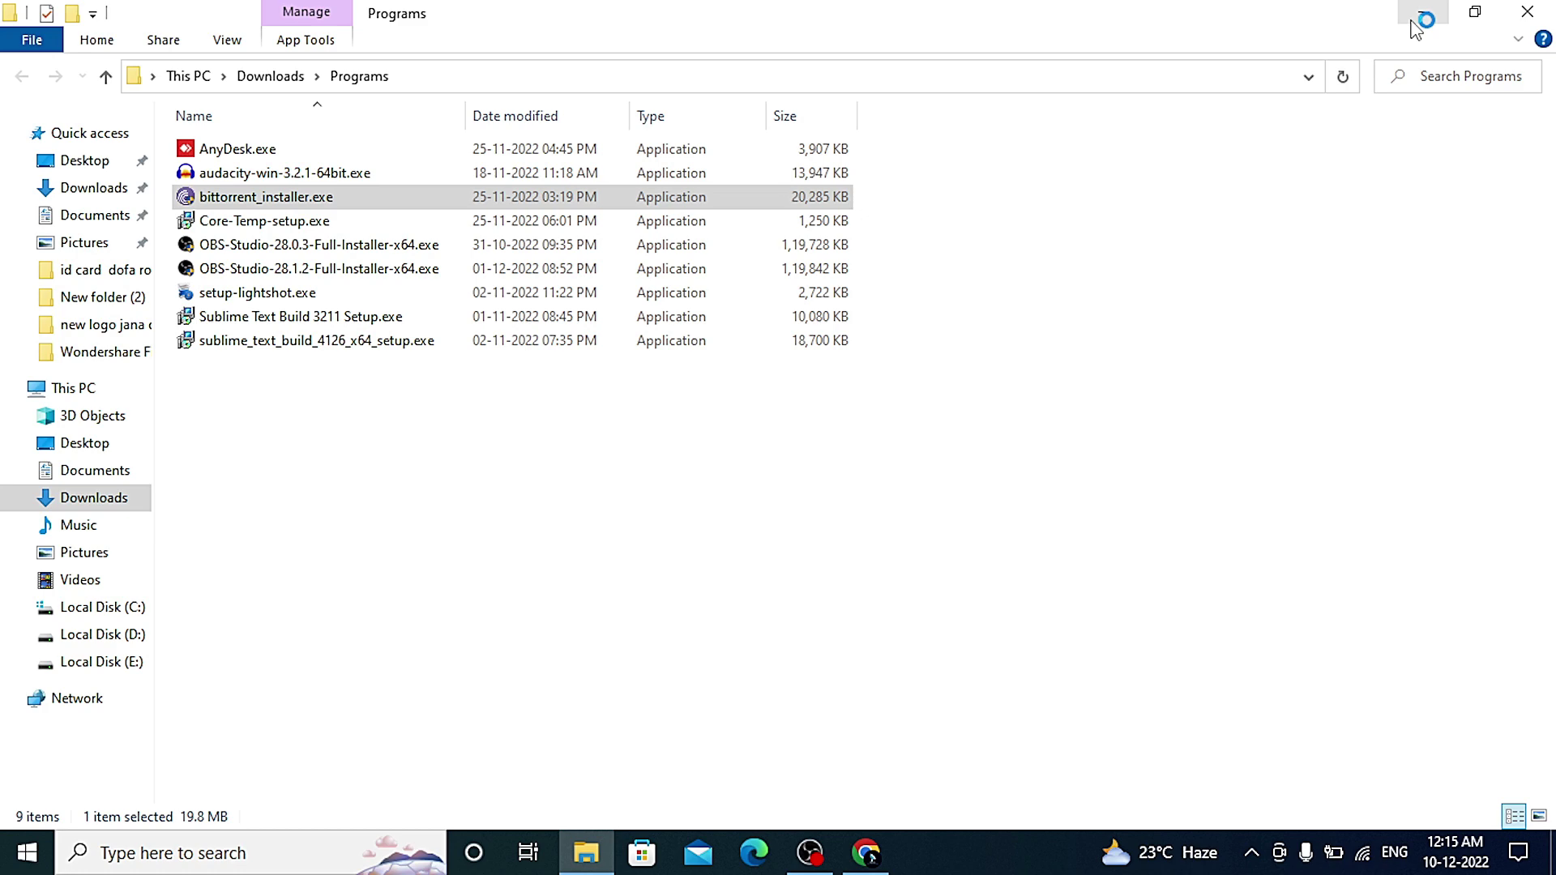
click(1420, 17)
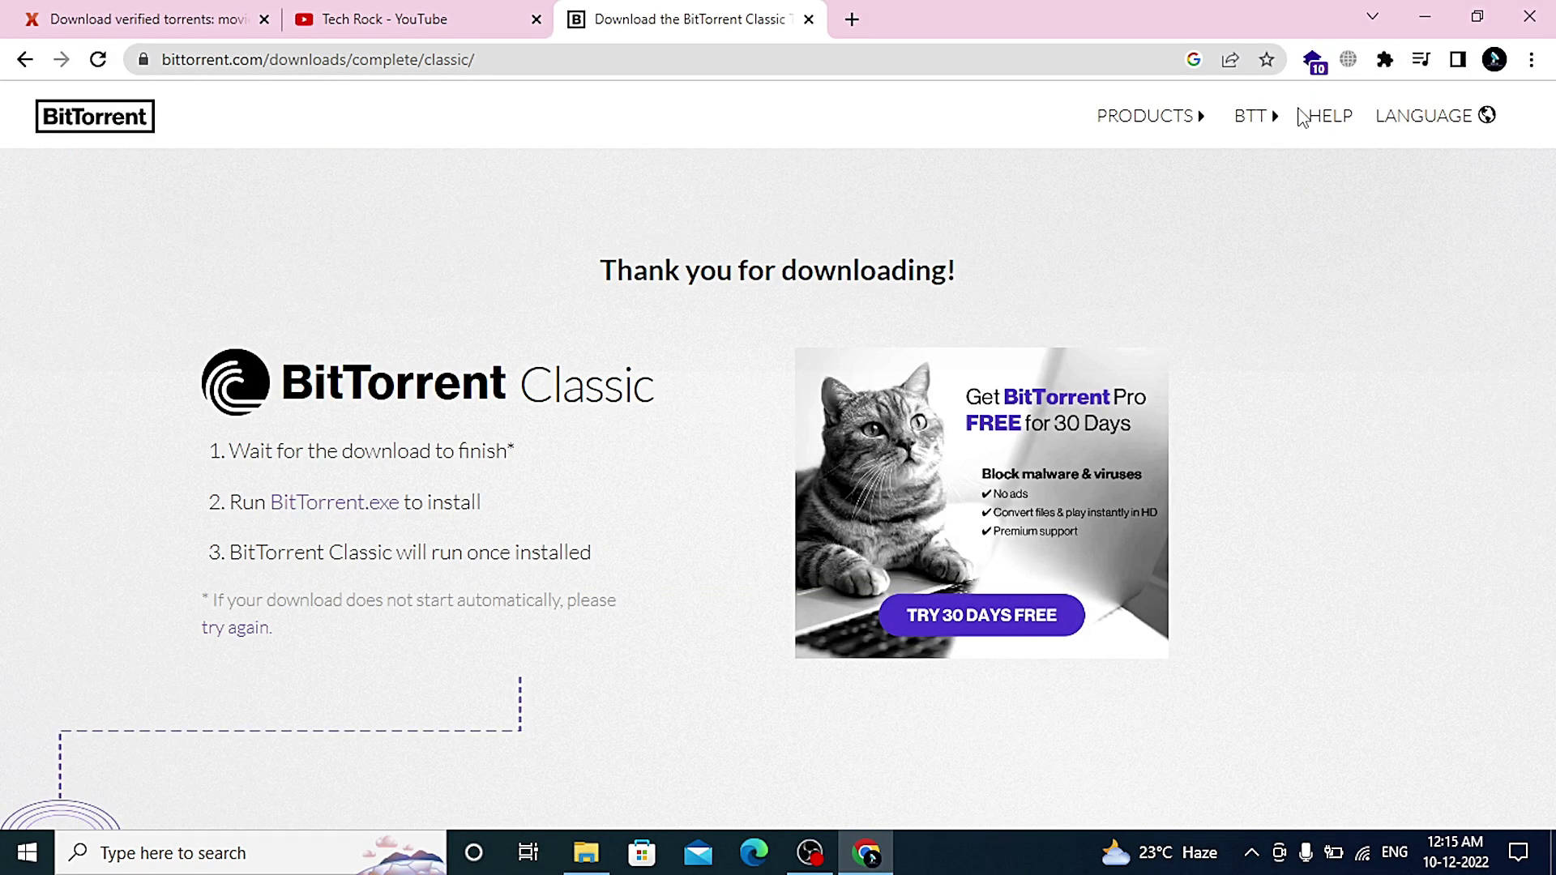
click(1426, 14)
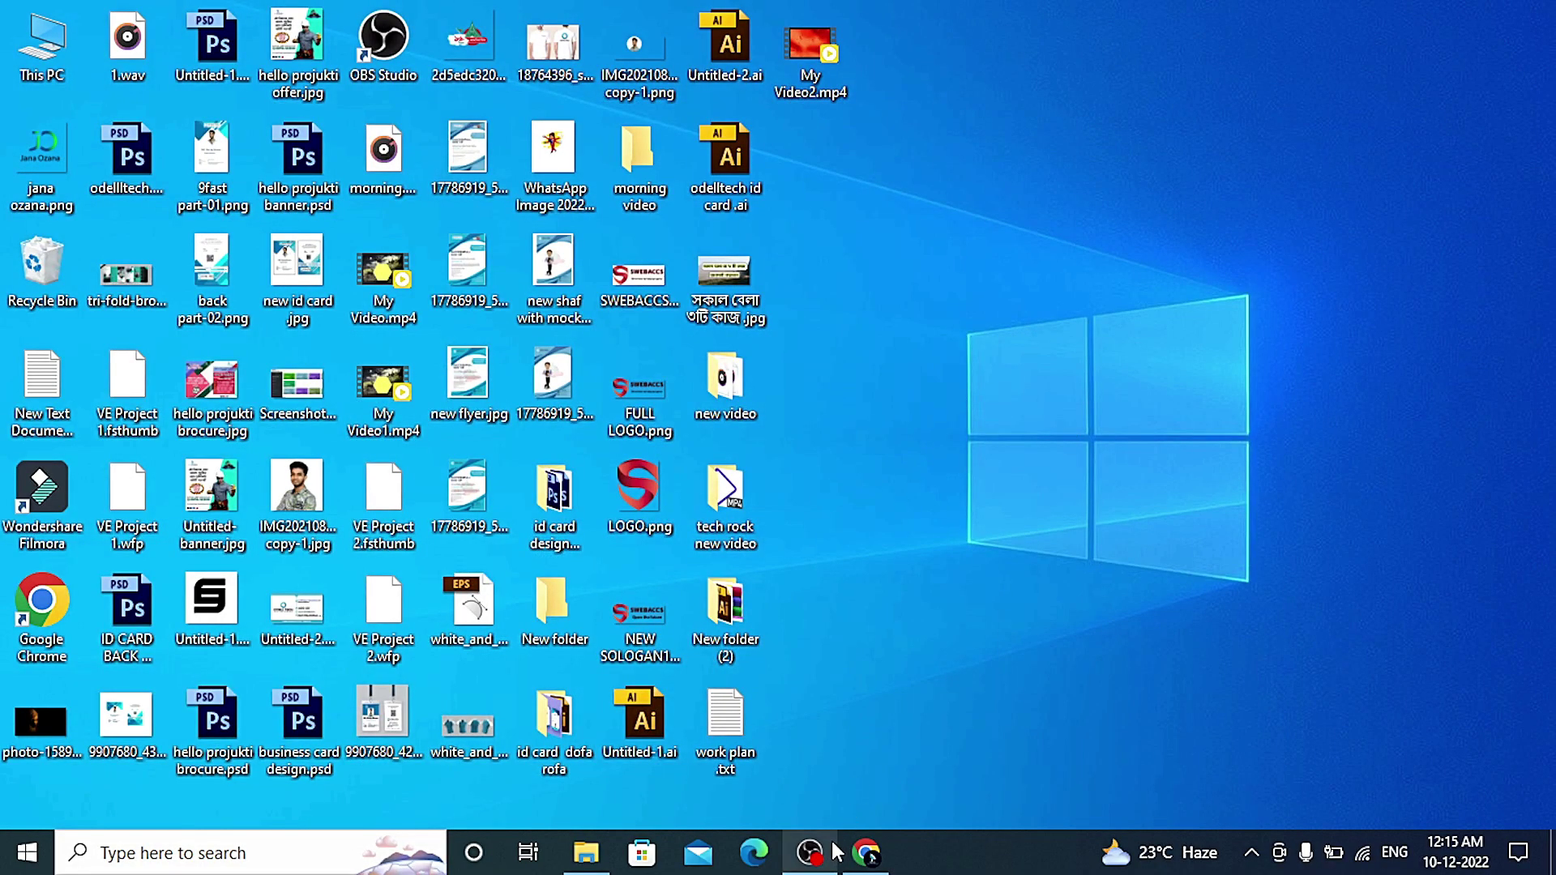
mouse_move(835, 851)
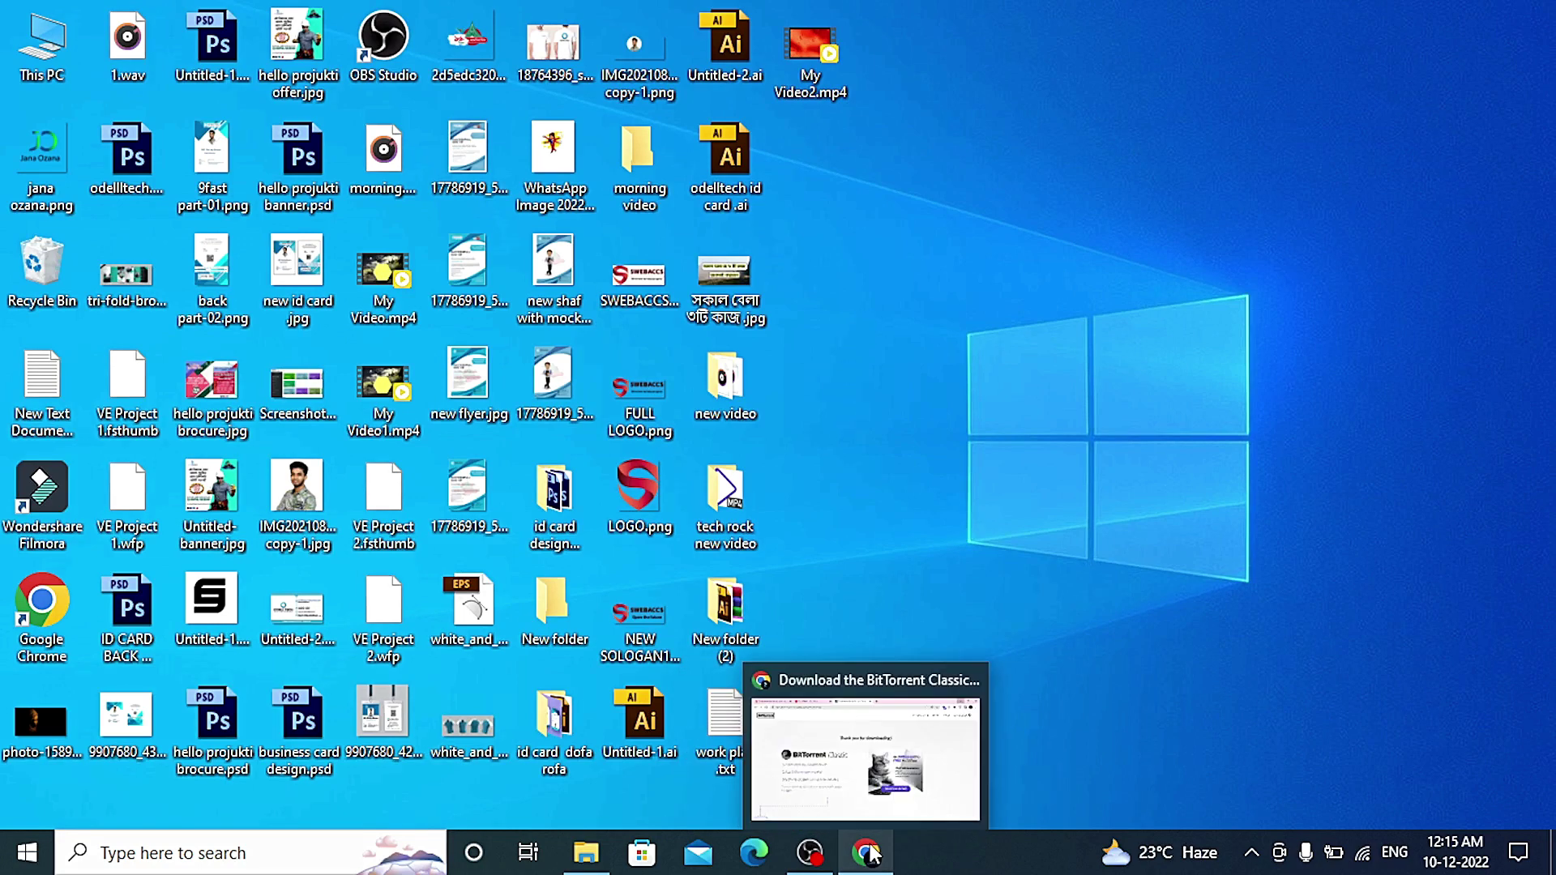
click(867, 853)
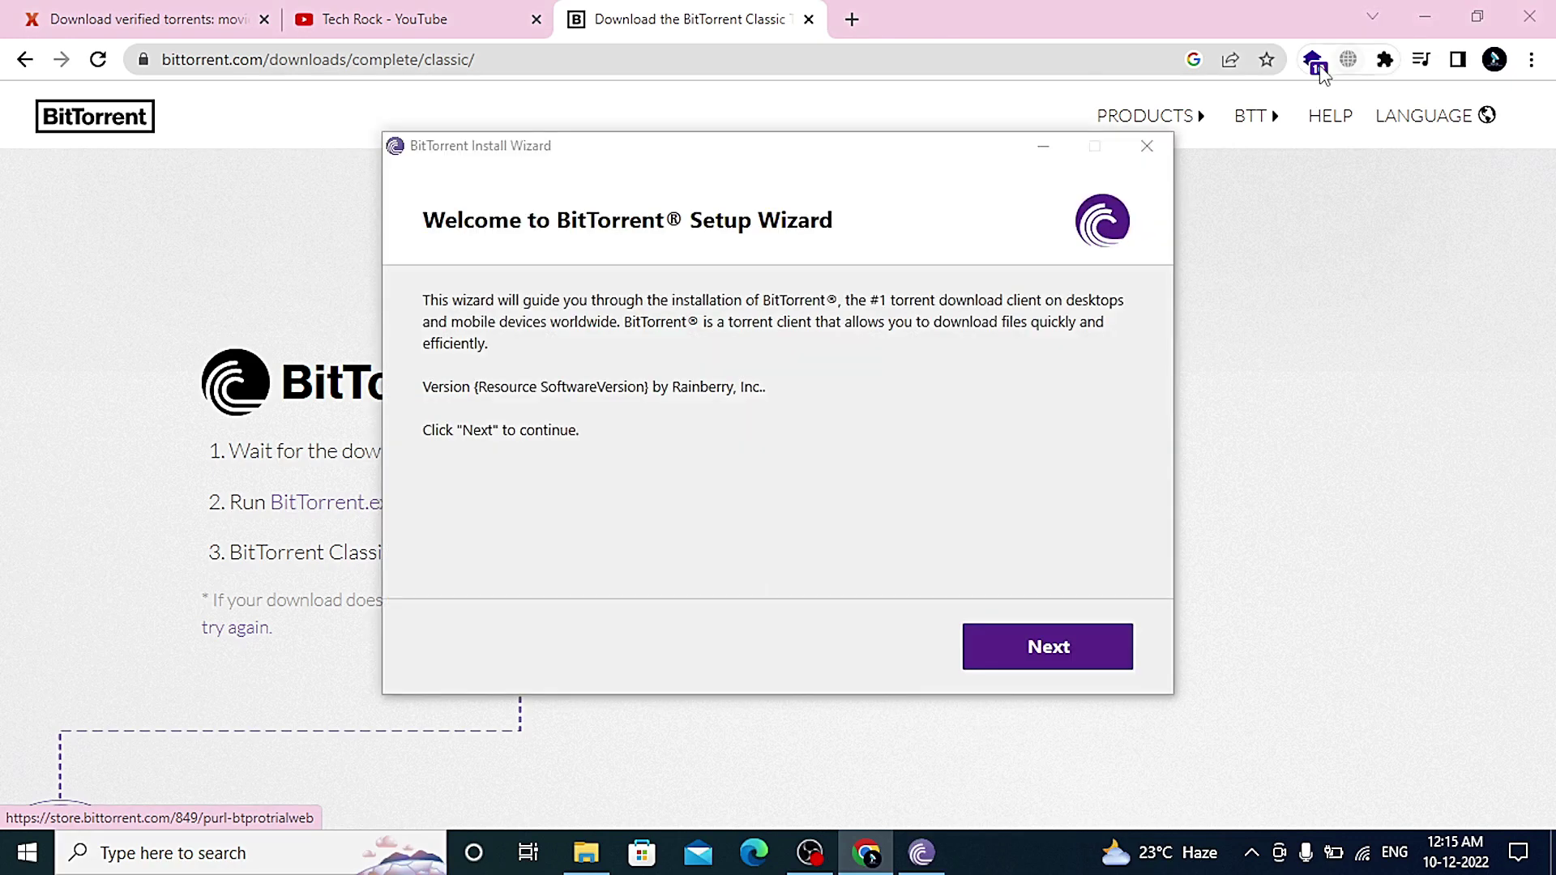
Proceed past the BitTorrent setup welcome page and agree to the License Agreement and Privacy Policy
click(1003, 660)
click(1003, 660)
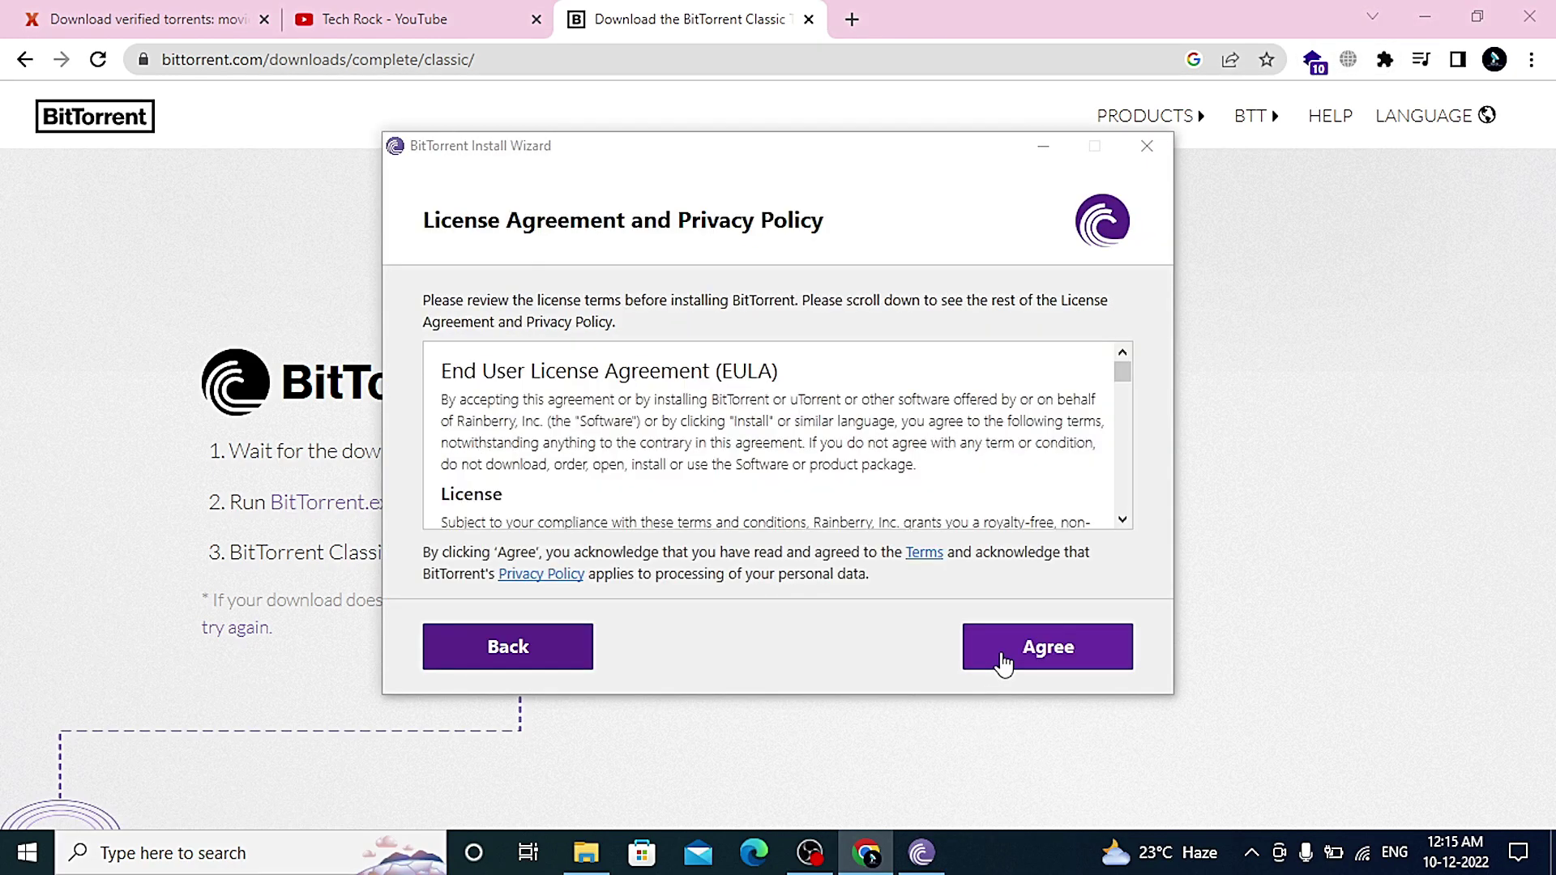
click(1003, 660)
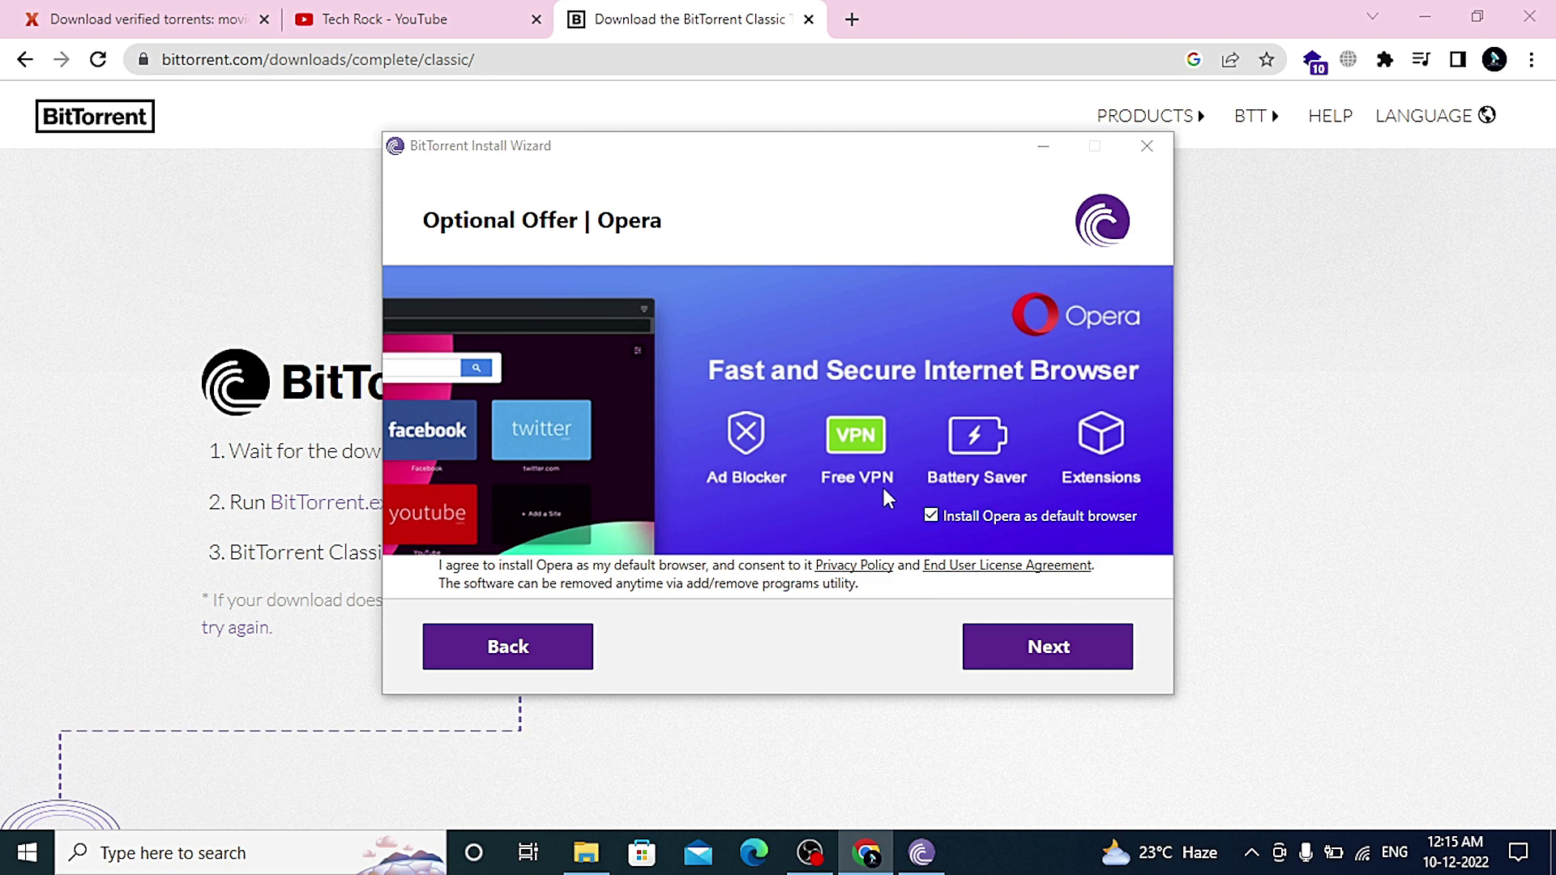
Opt out of installing Opera as the default browser and continue to the install options
click(929, 518)
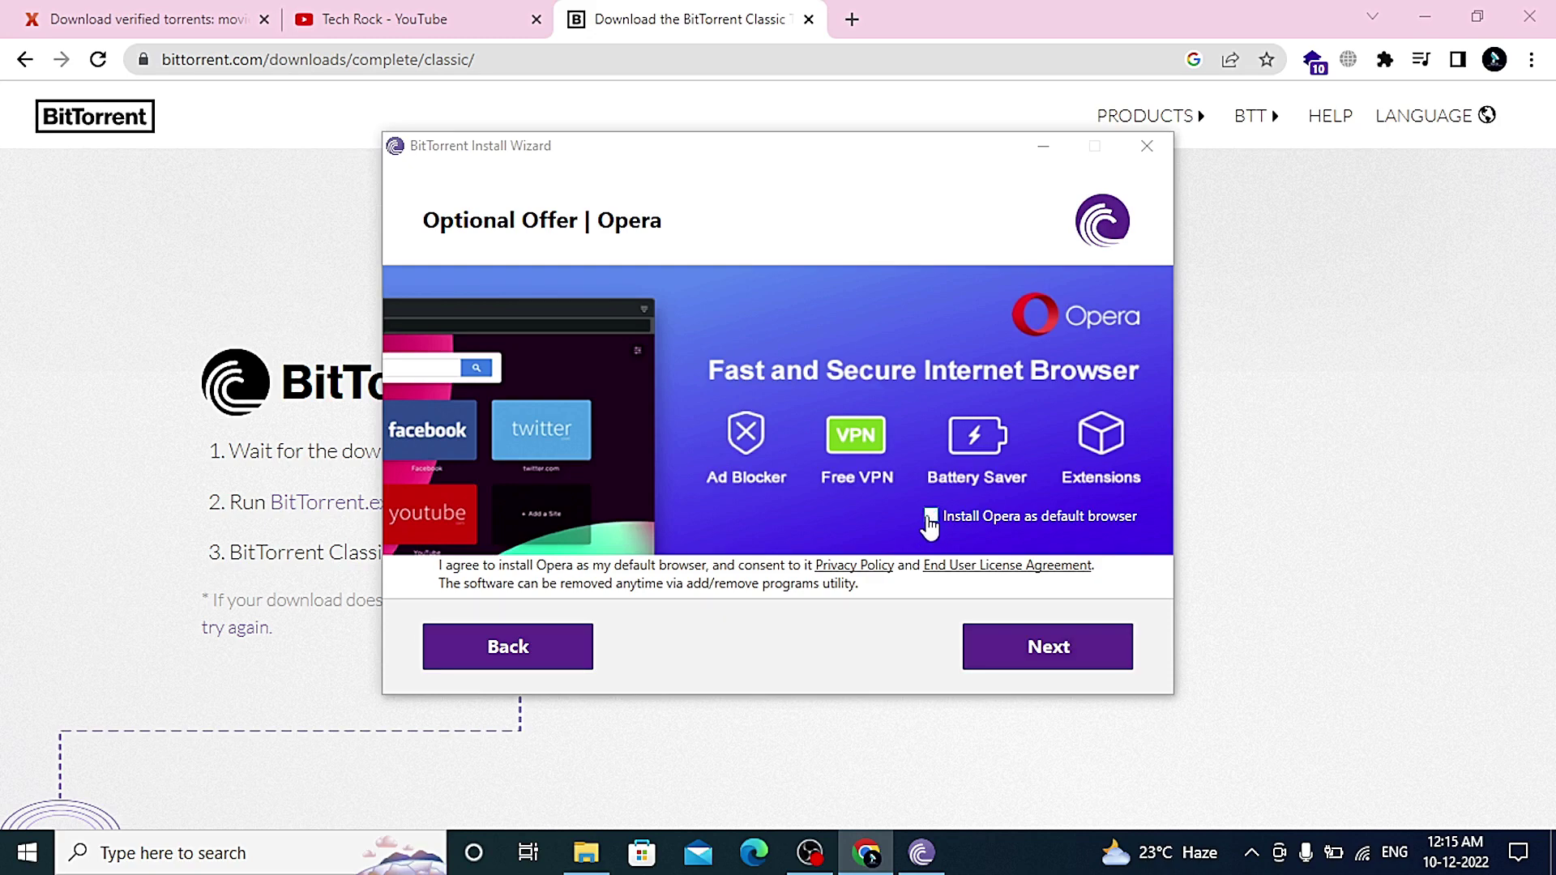
click(1022, 650)
click(1019, 651)
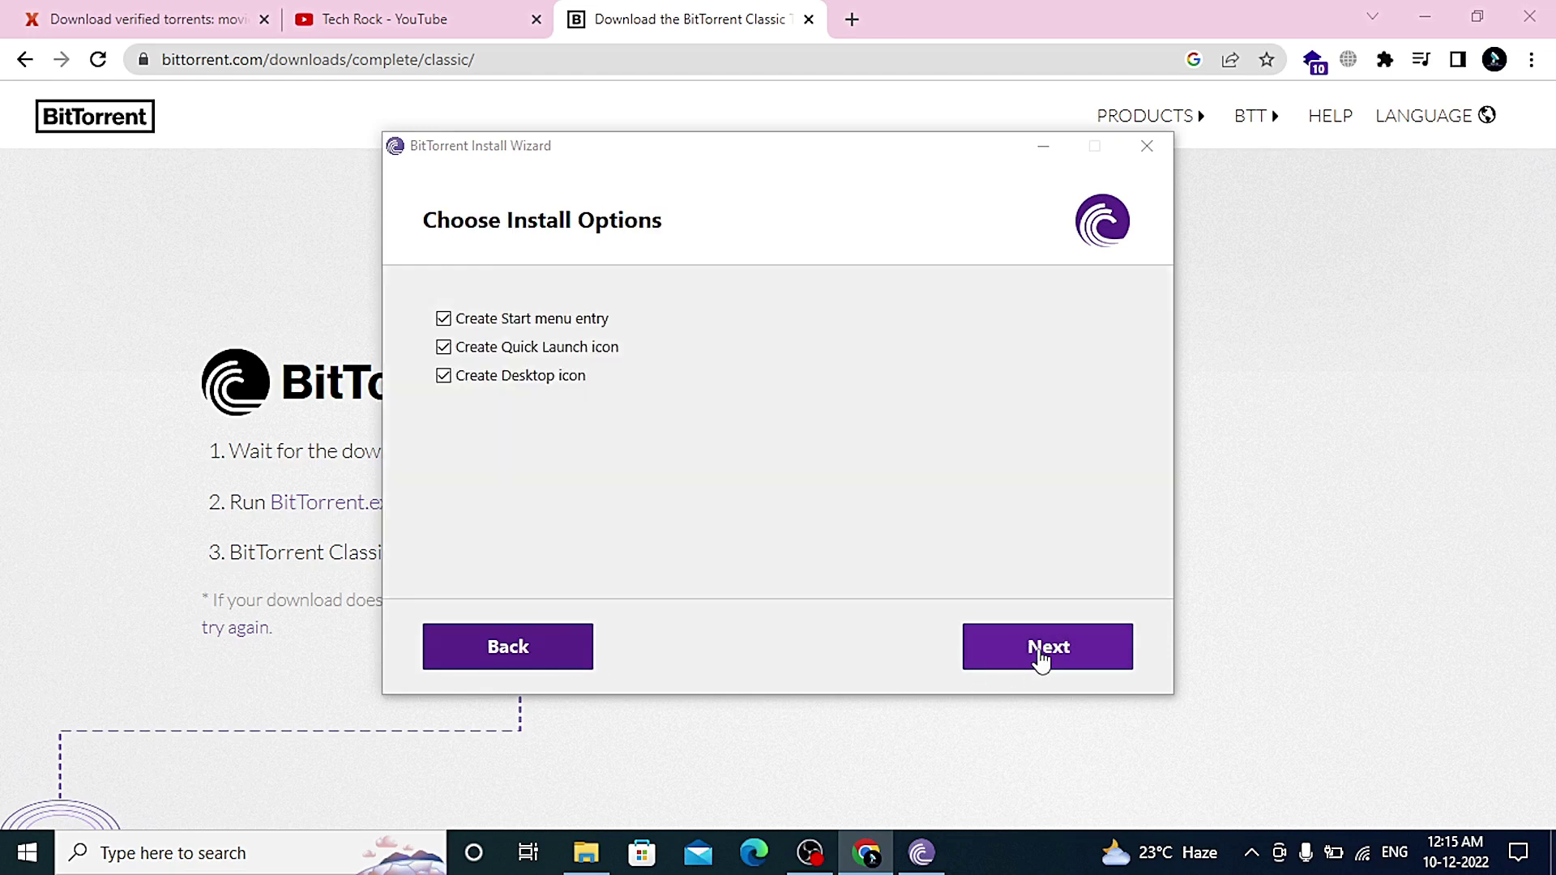
Accept the default install options and configuration, and finish the BitTorrent installation with Launch BitTorrent enabled
click(1034, 658)
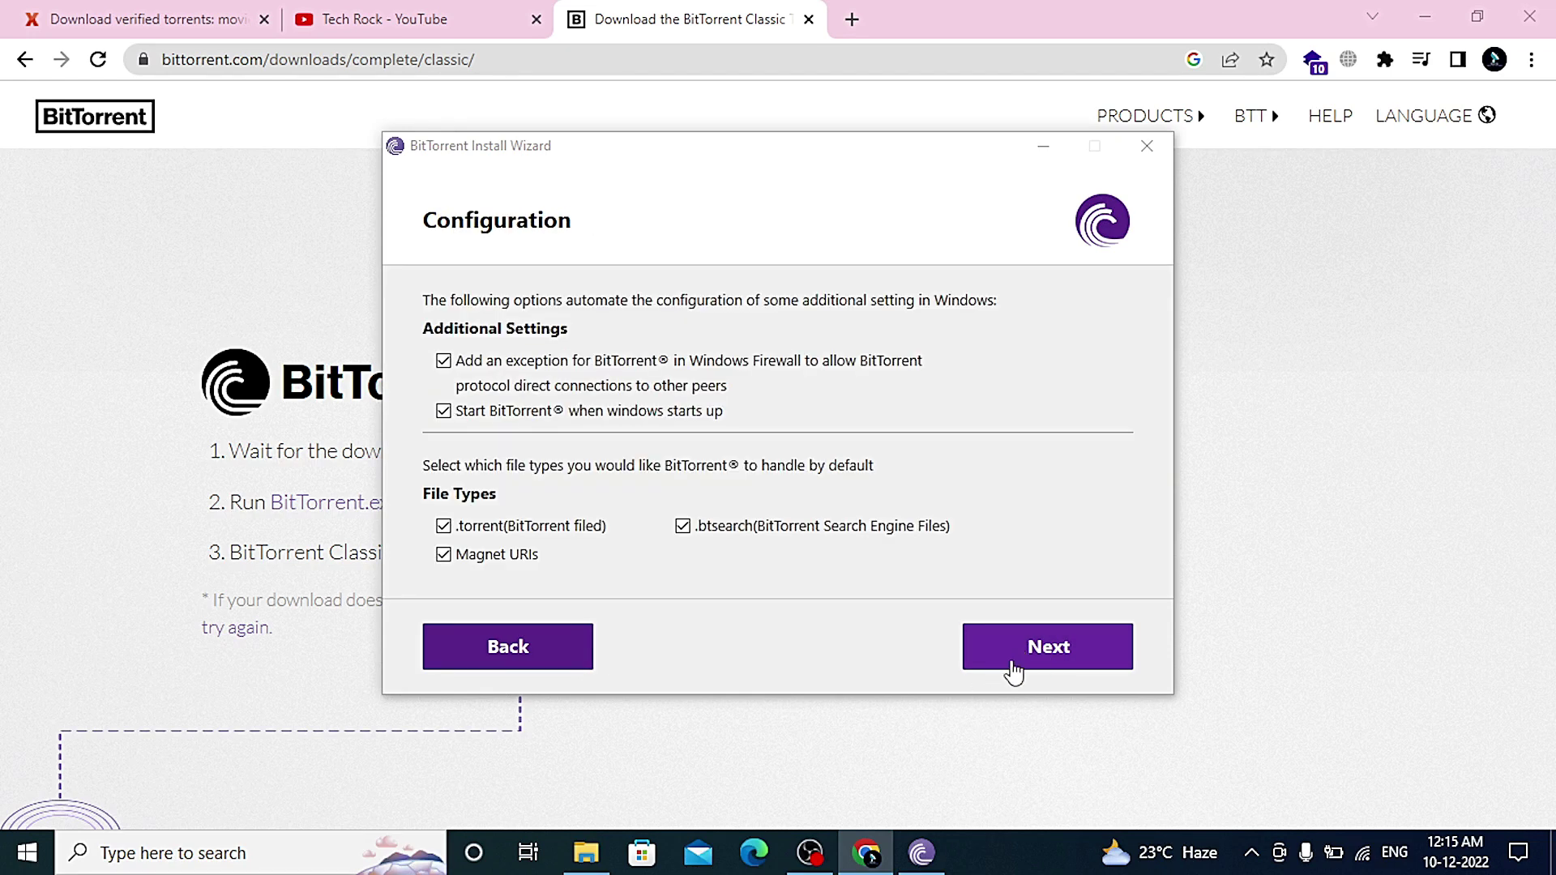
click(1010, 670)
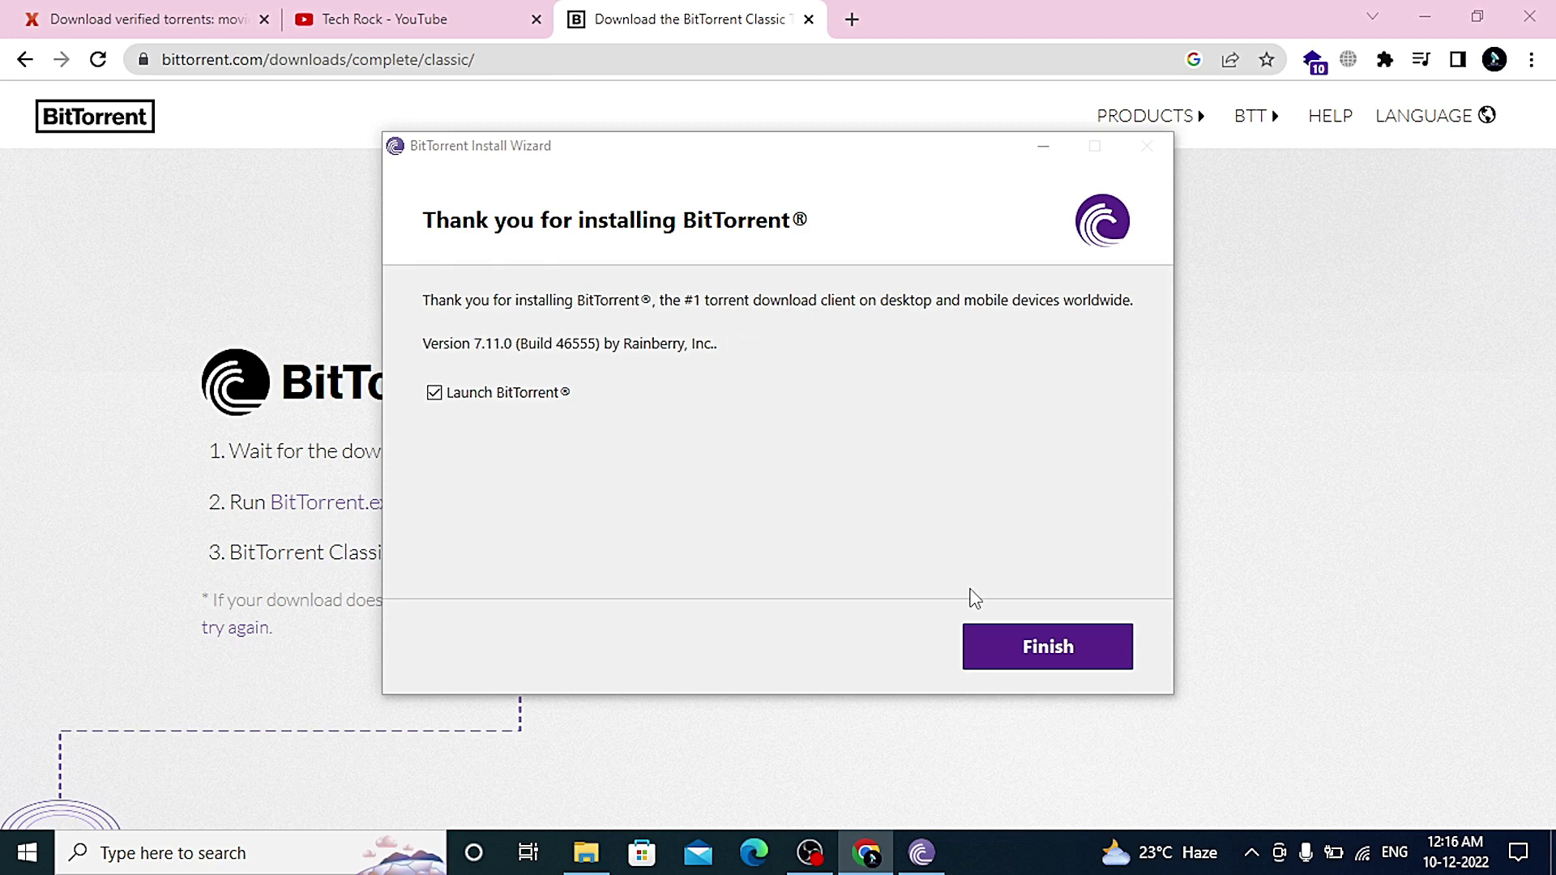
click(1037, 642)
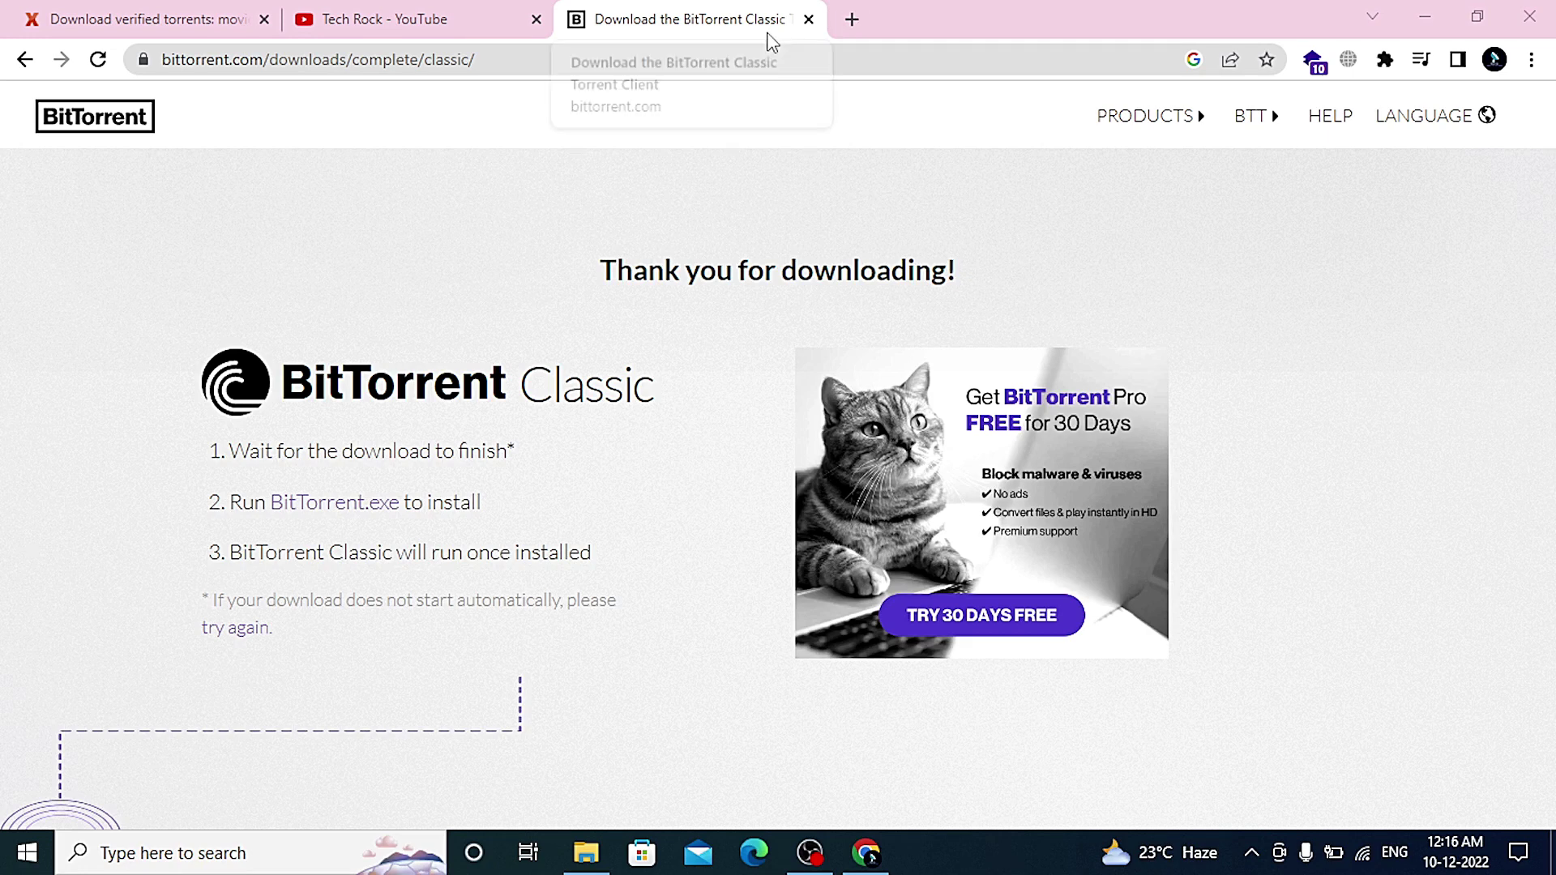
Open the website 1337x.to in a new browser tab
click(855, 20)
click(231, 24)
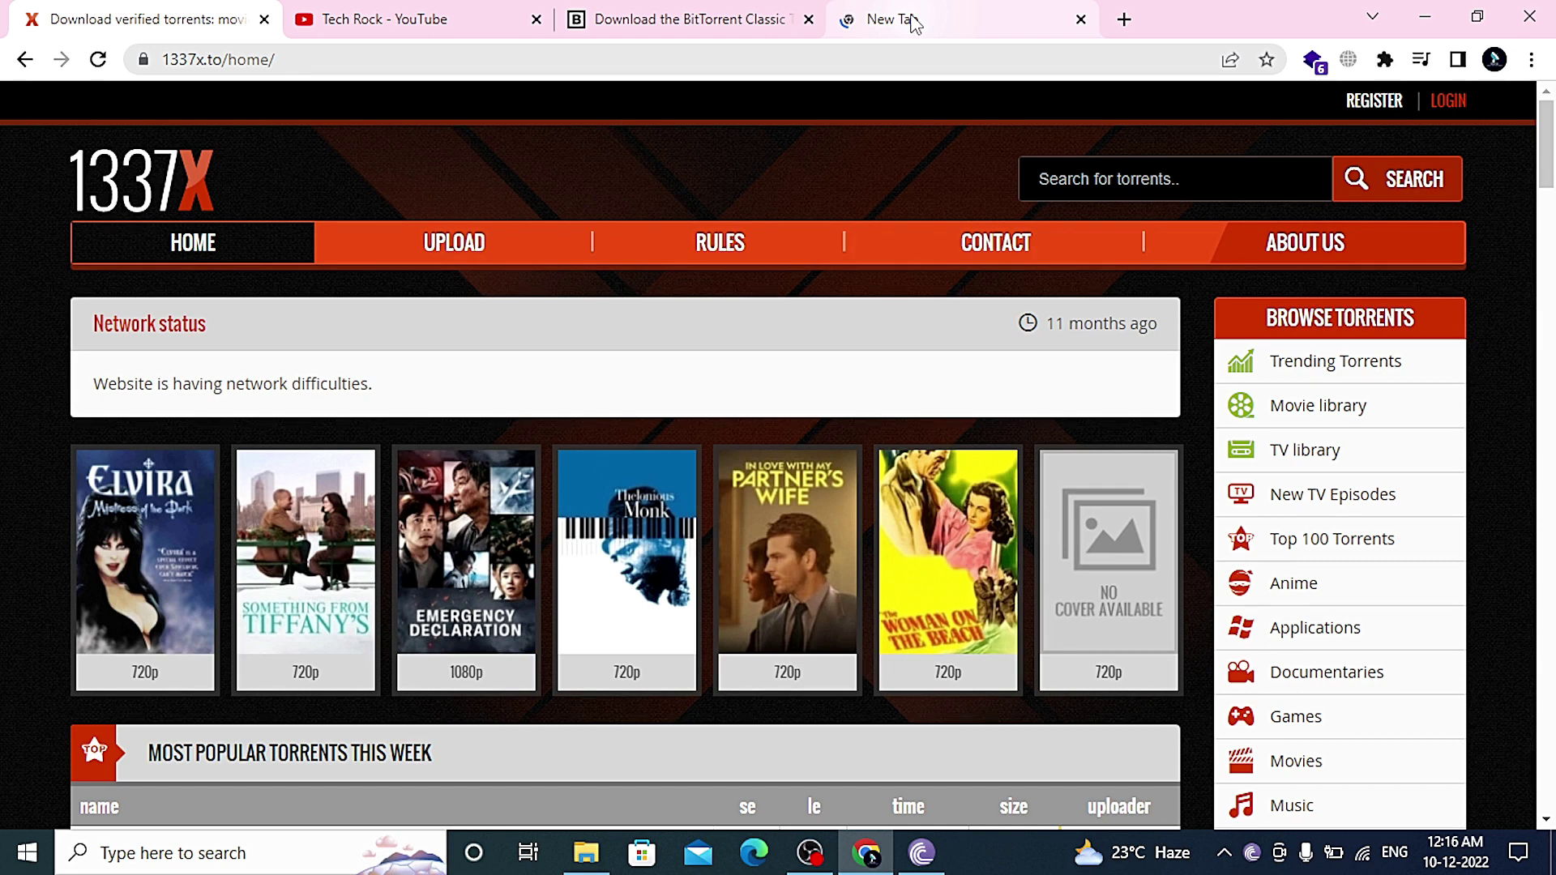
click(913, 24)
text(1337)
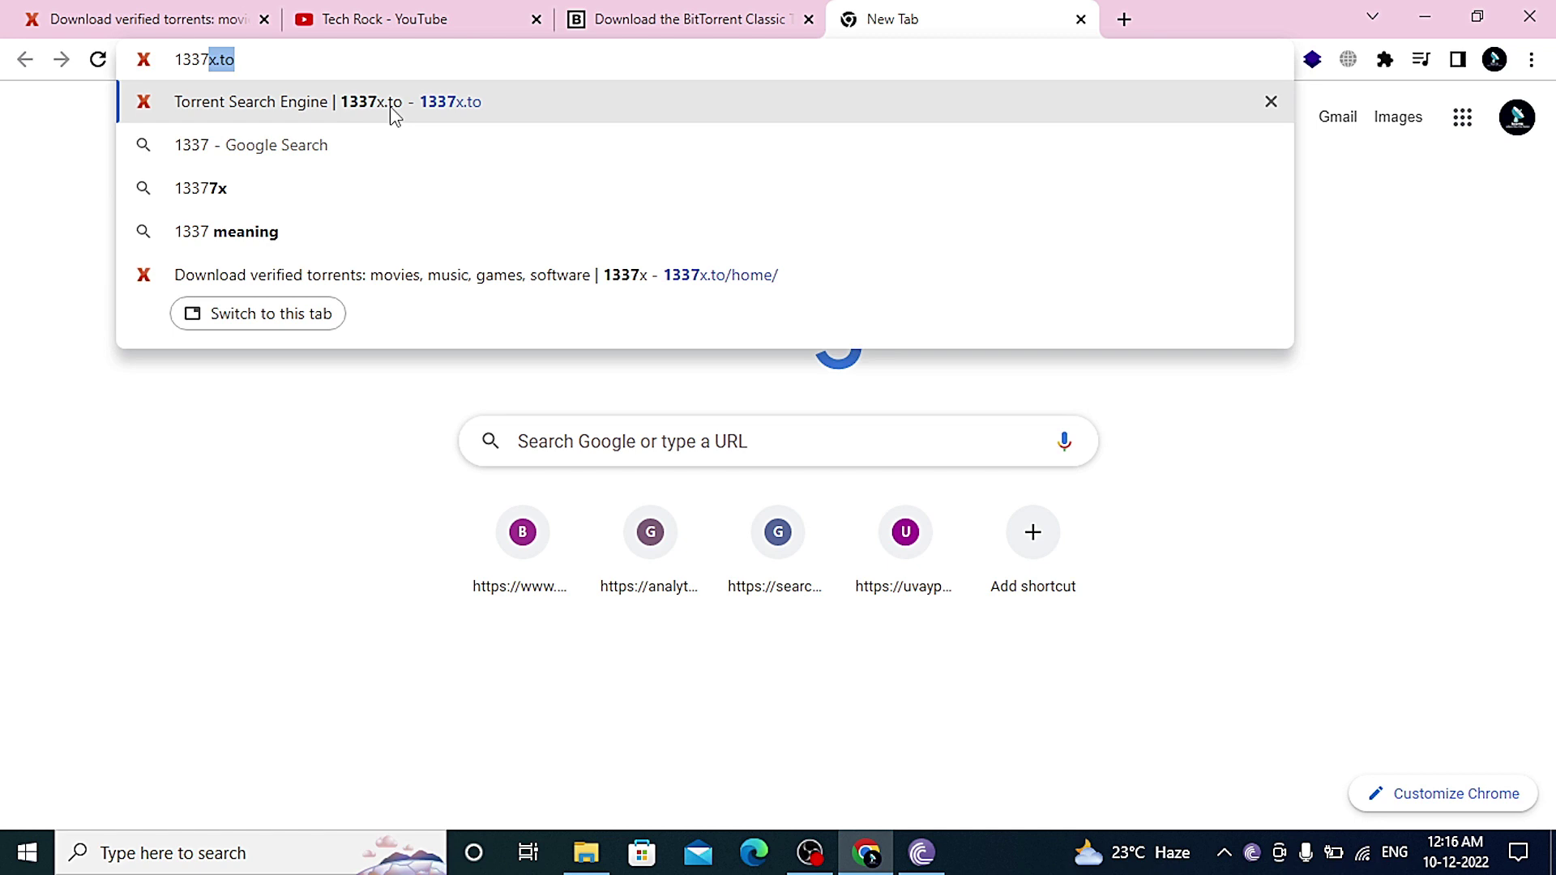
text(x.to)
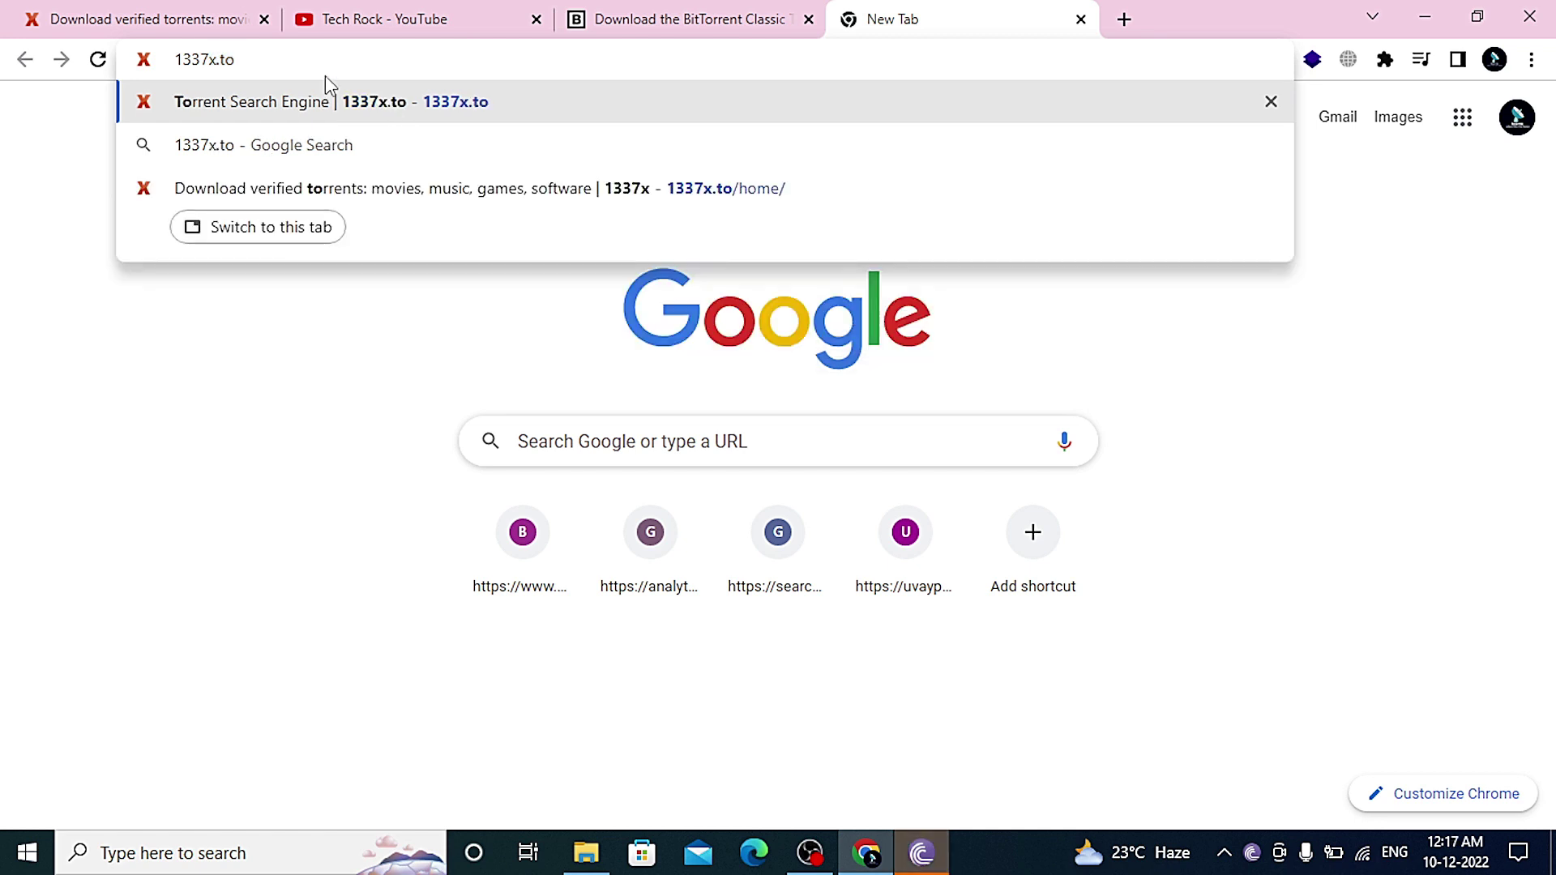
key(Return)
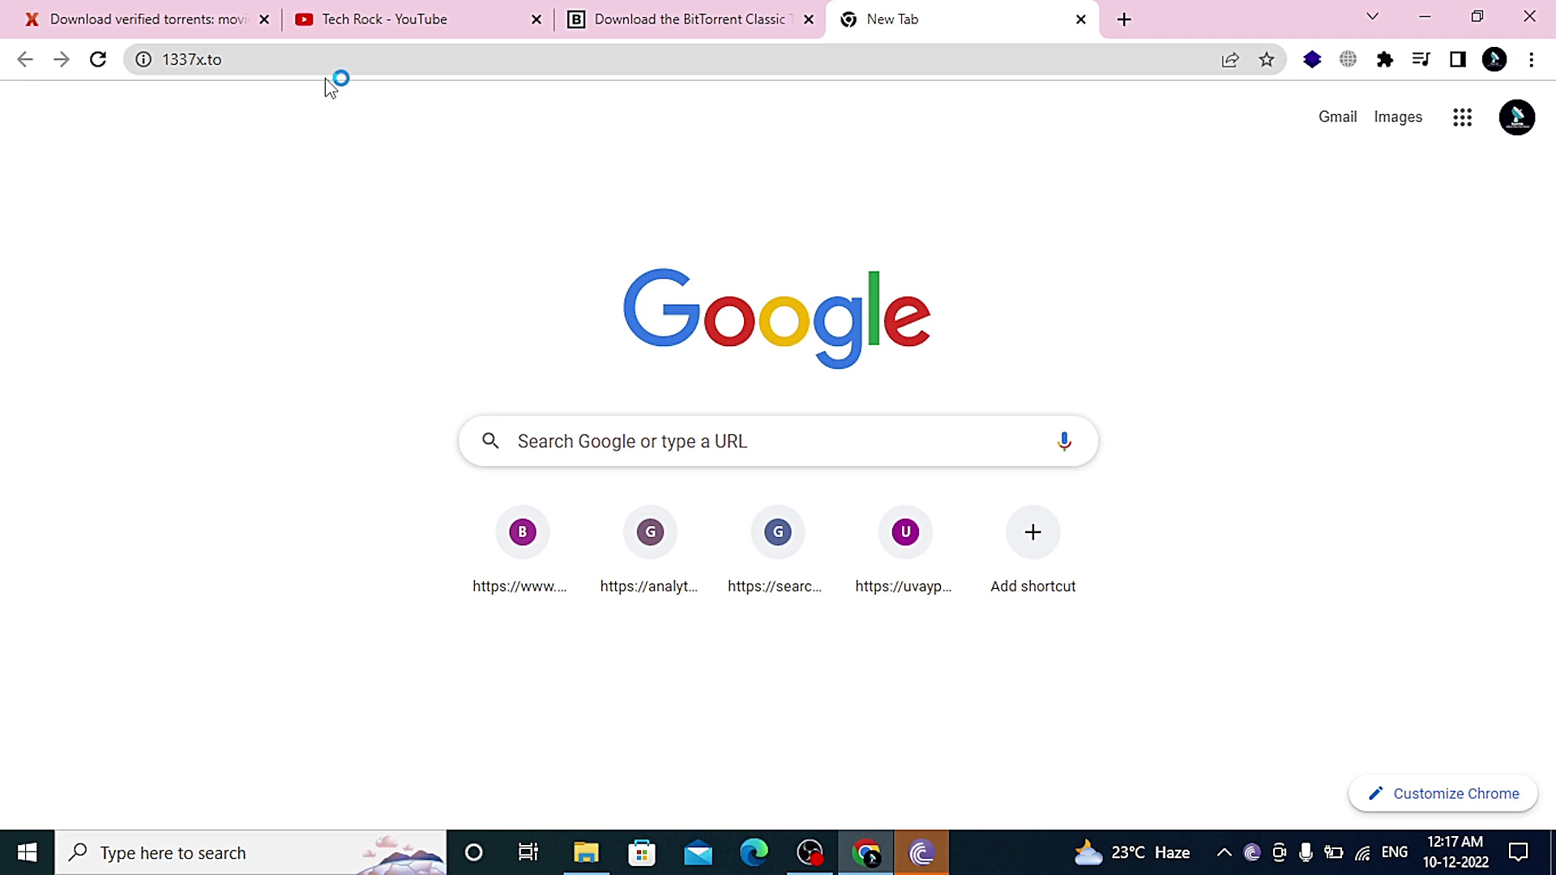
Look over the 1337x landing page and go to the site's full home page
scroll(602, 450, down, 3)
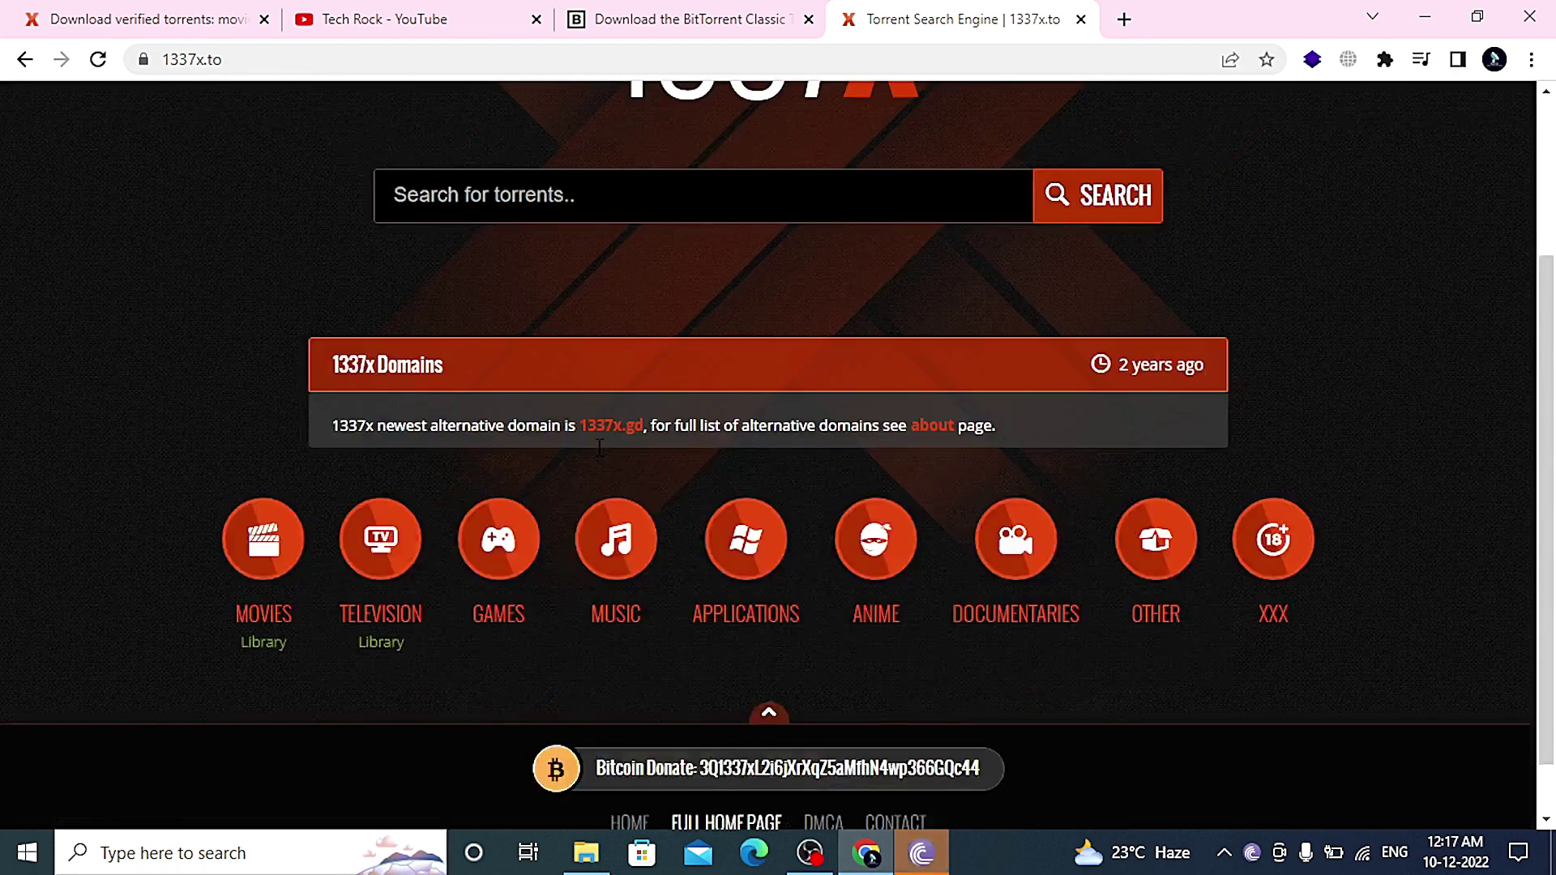
scroll(602, 450, up, 3)
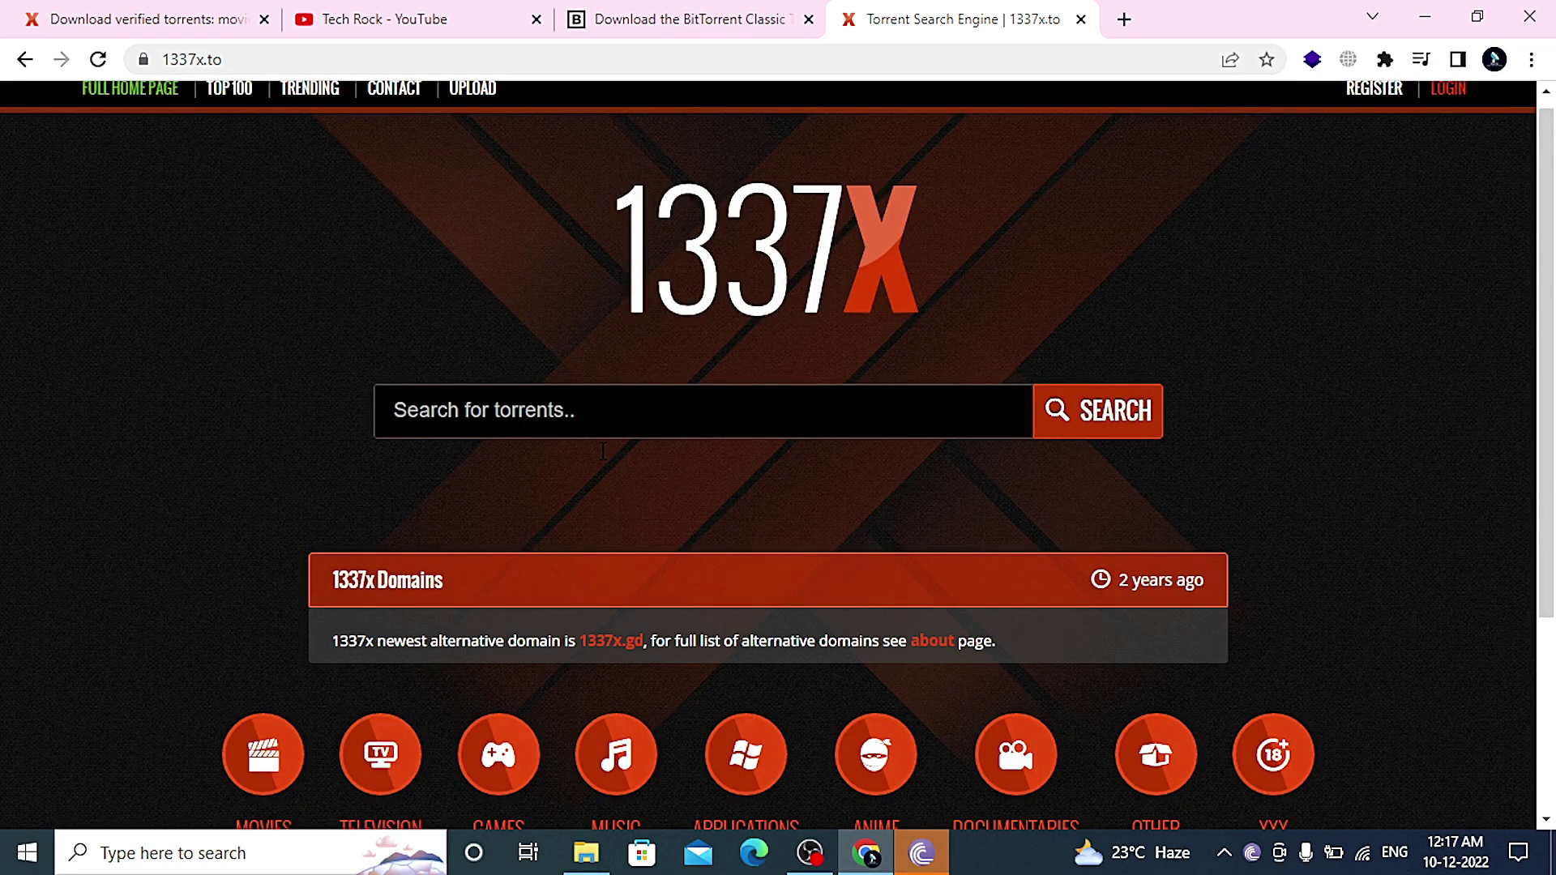
scroll(602, 451, up, 1)
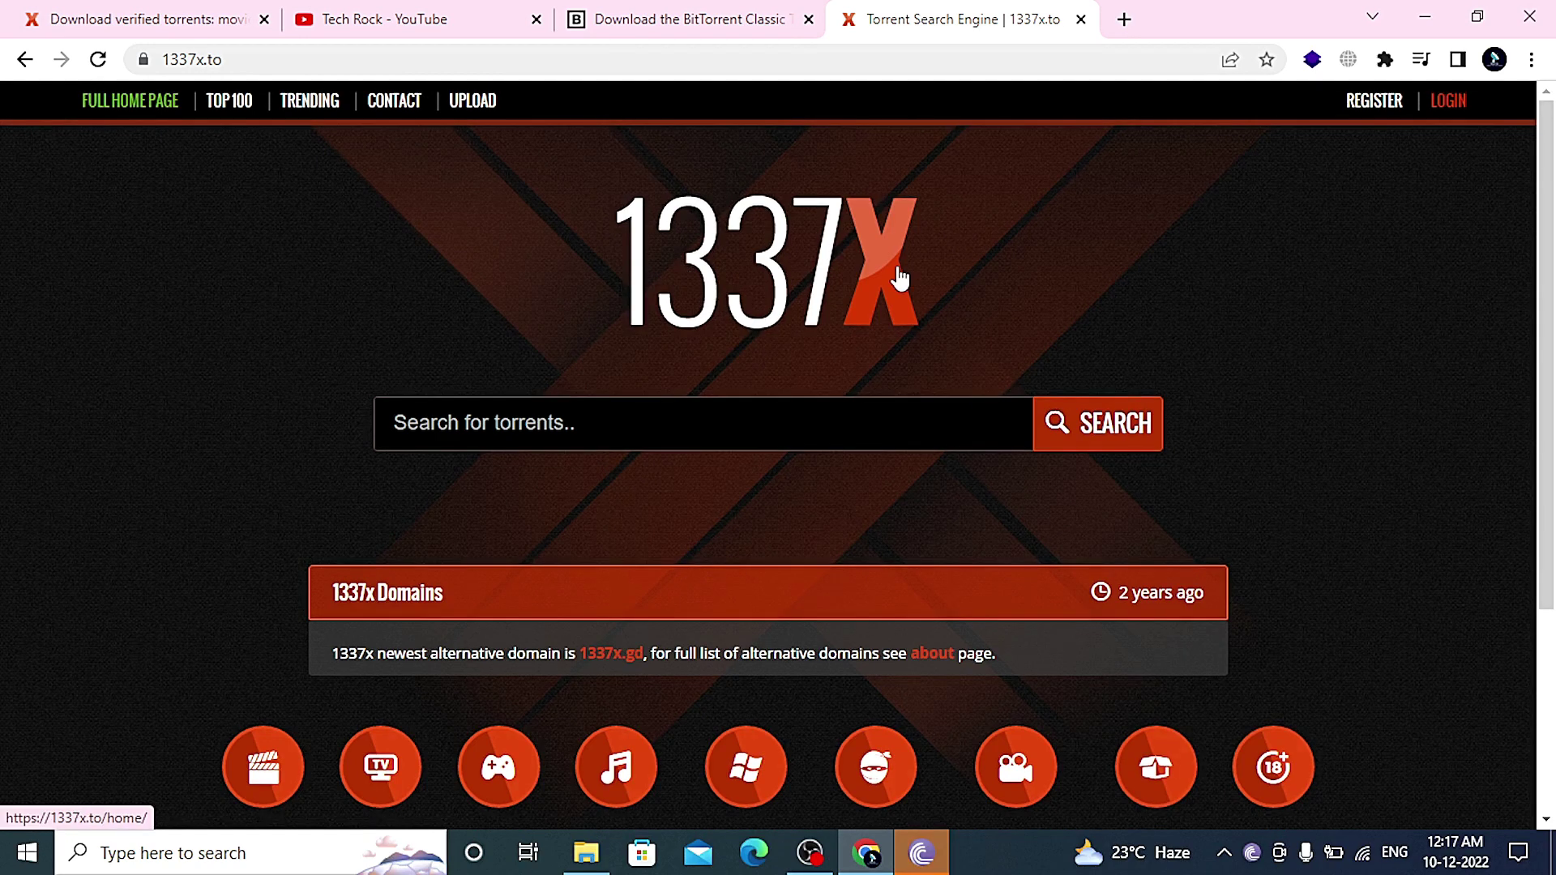
click(864, 256)
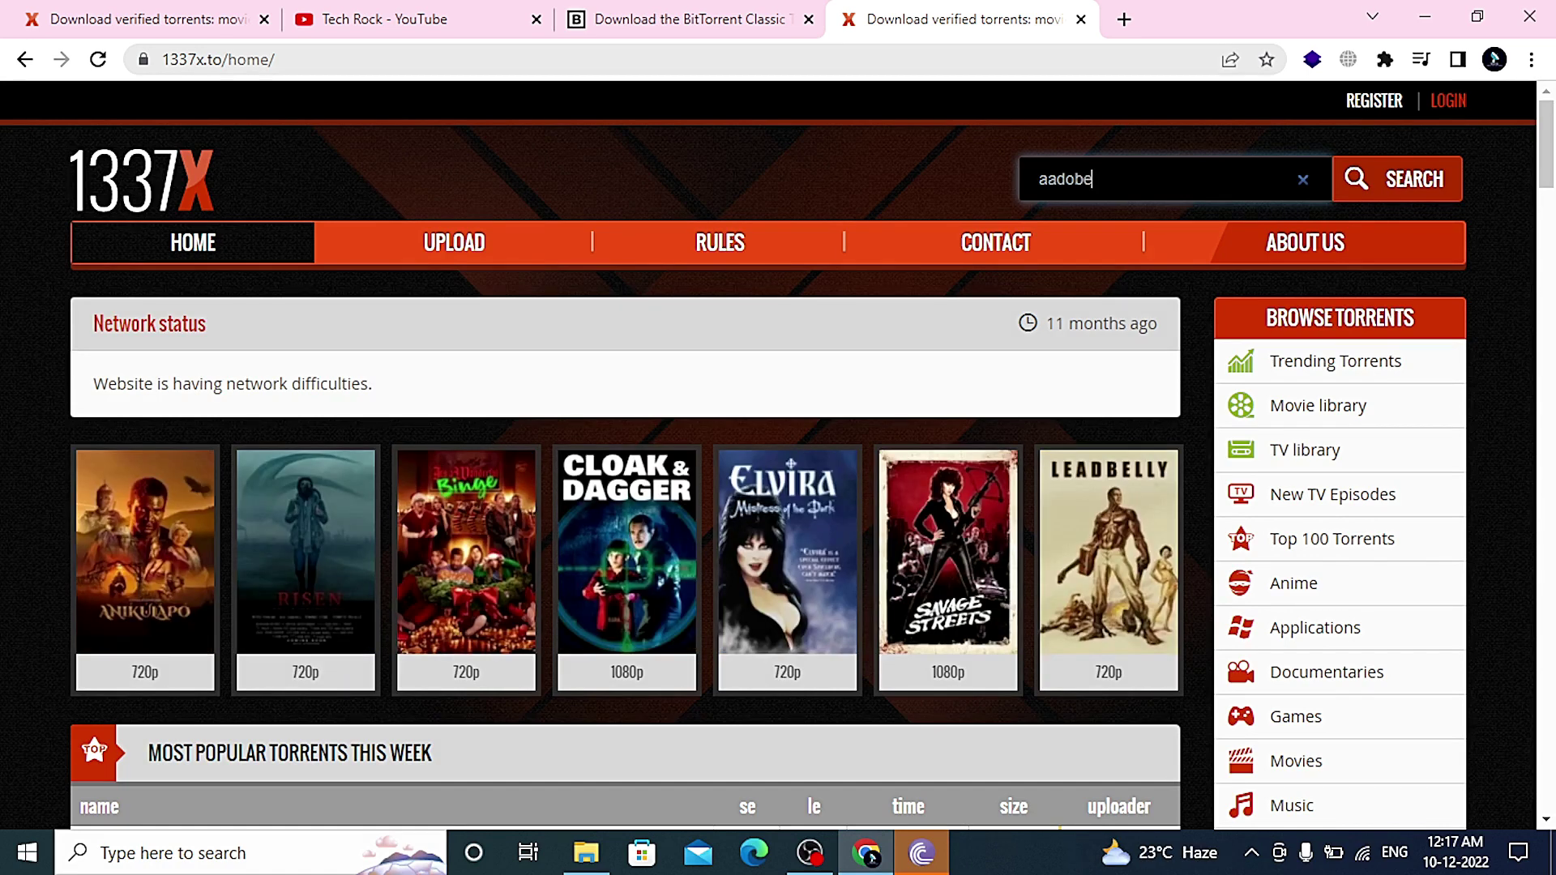
Clear the mistyped query, search the torrent site for "adobe photoshop cs6", and look through the results
key(BackSpace)
key(BackSpace)
key(BackSpace)
key(BackSpace)
key(BackSpace)
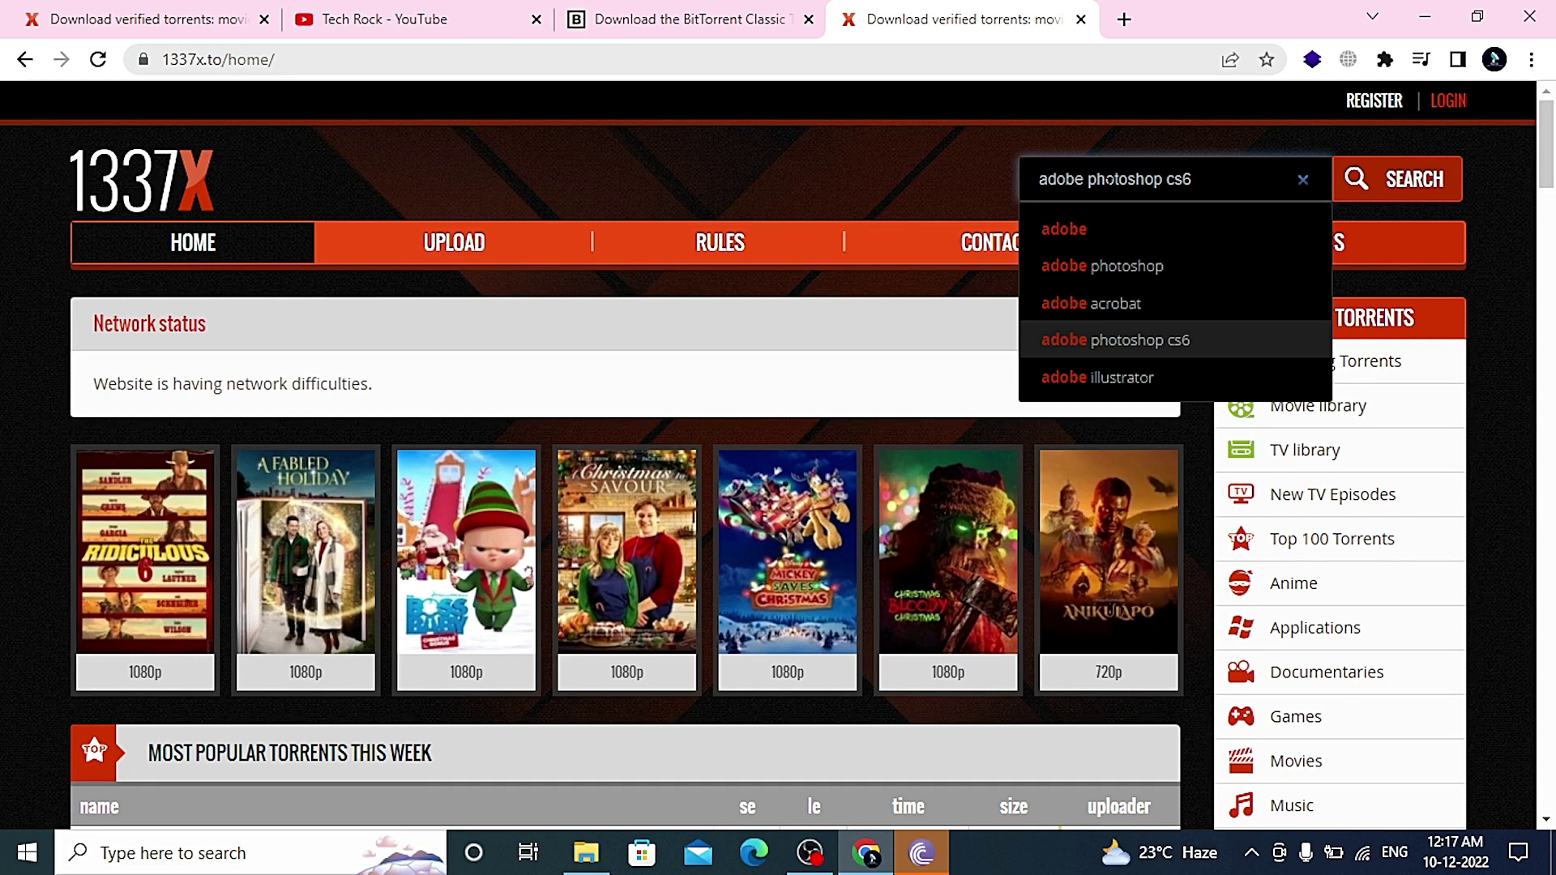
click(1370, 180)
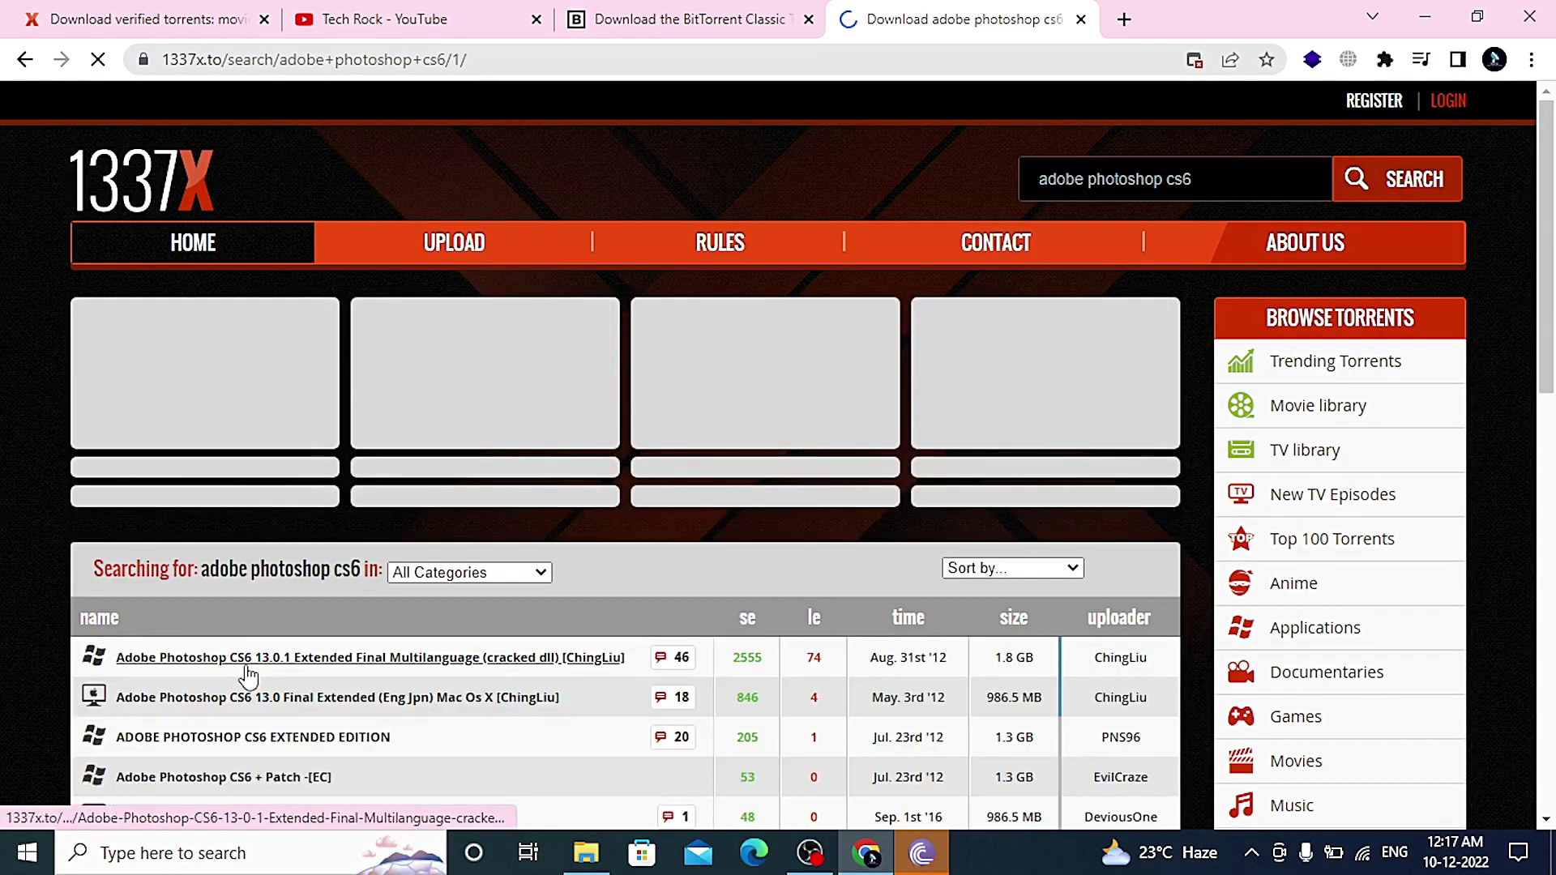
scroll(249, 677, down, 1)
scroll(259, 648, down, 1)
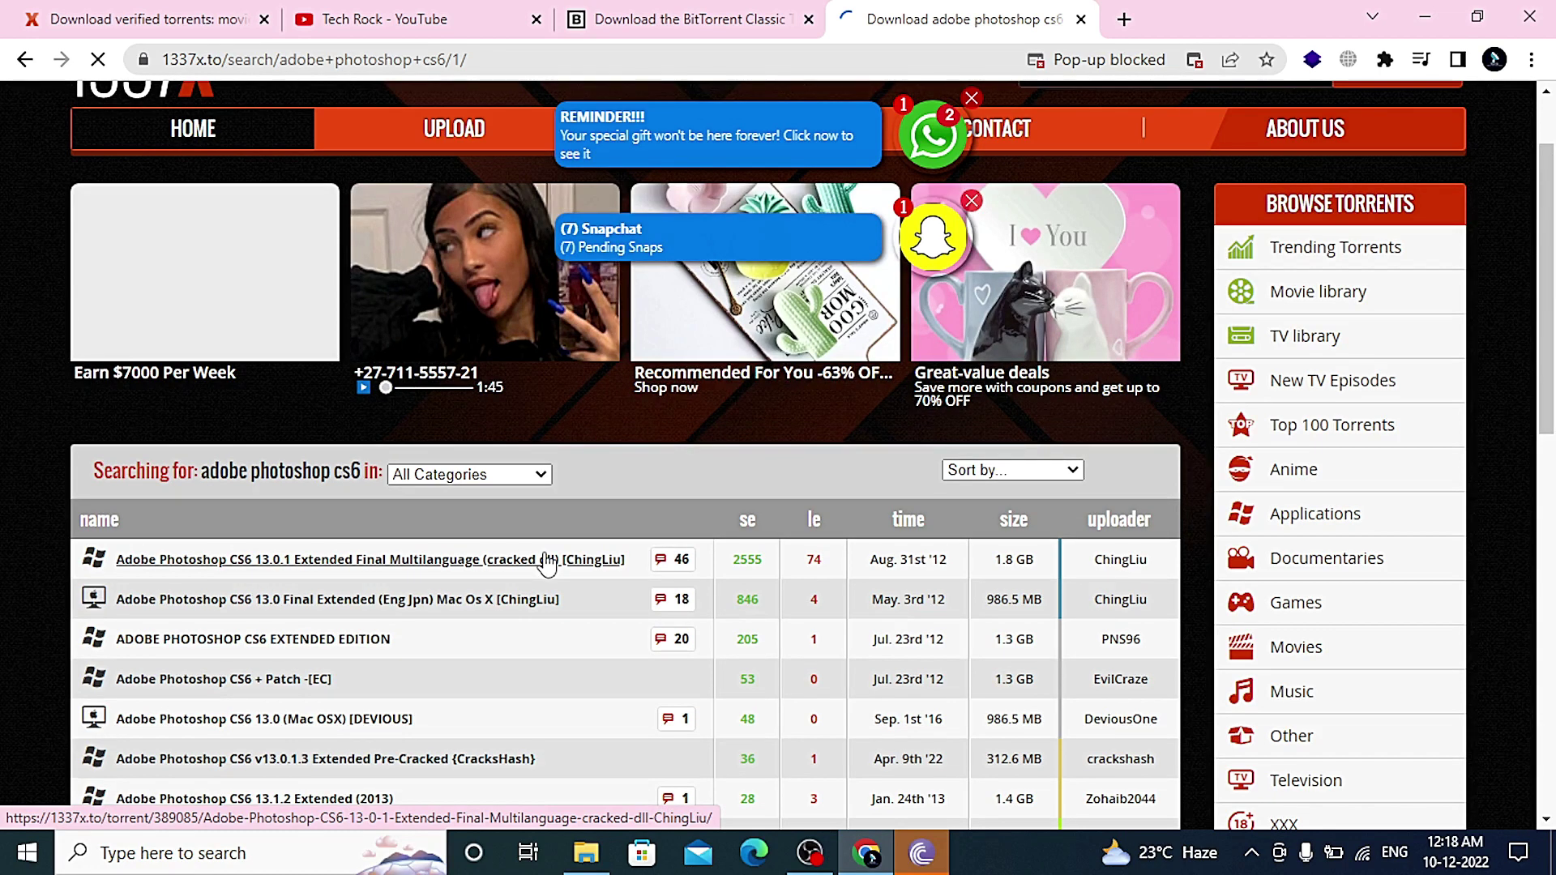
Send the Adobe Photoshop CS6 13.0.1 Extended Final Multilanguage torrent's magnet download to BitTorrent and browse for its save folder
click(548, 562)
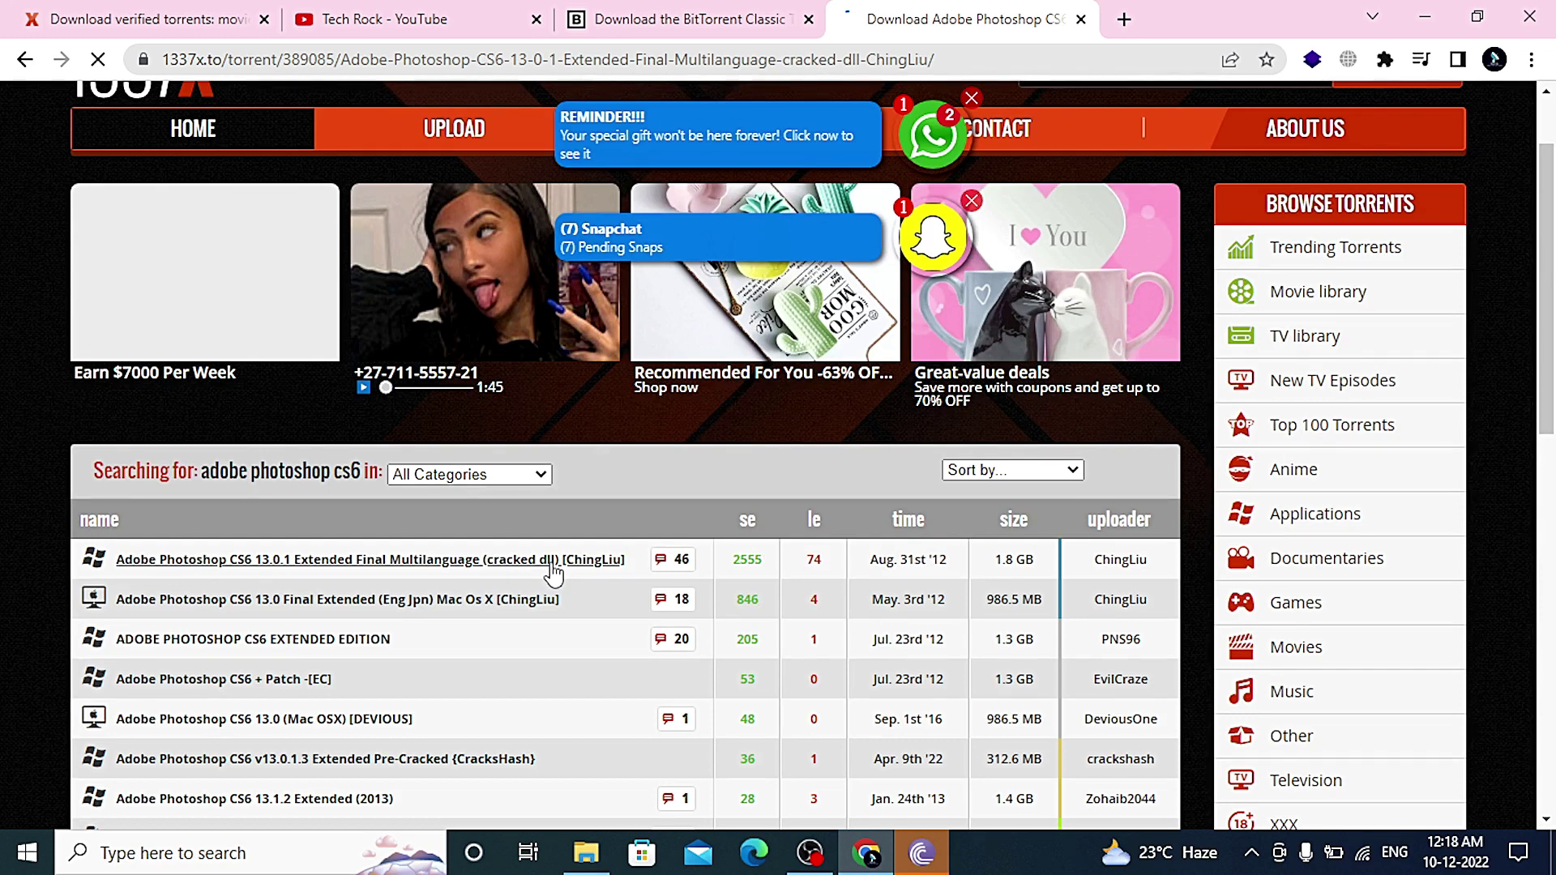
click(916, 405)
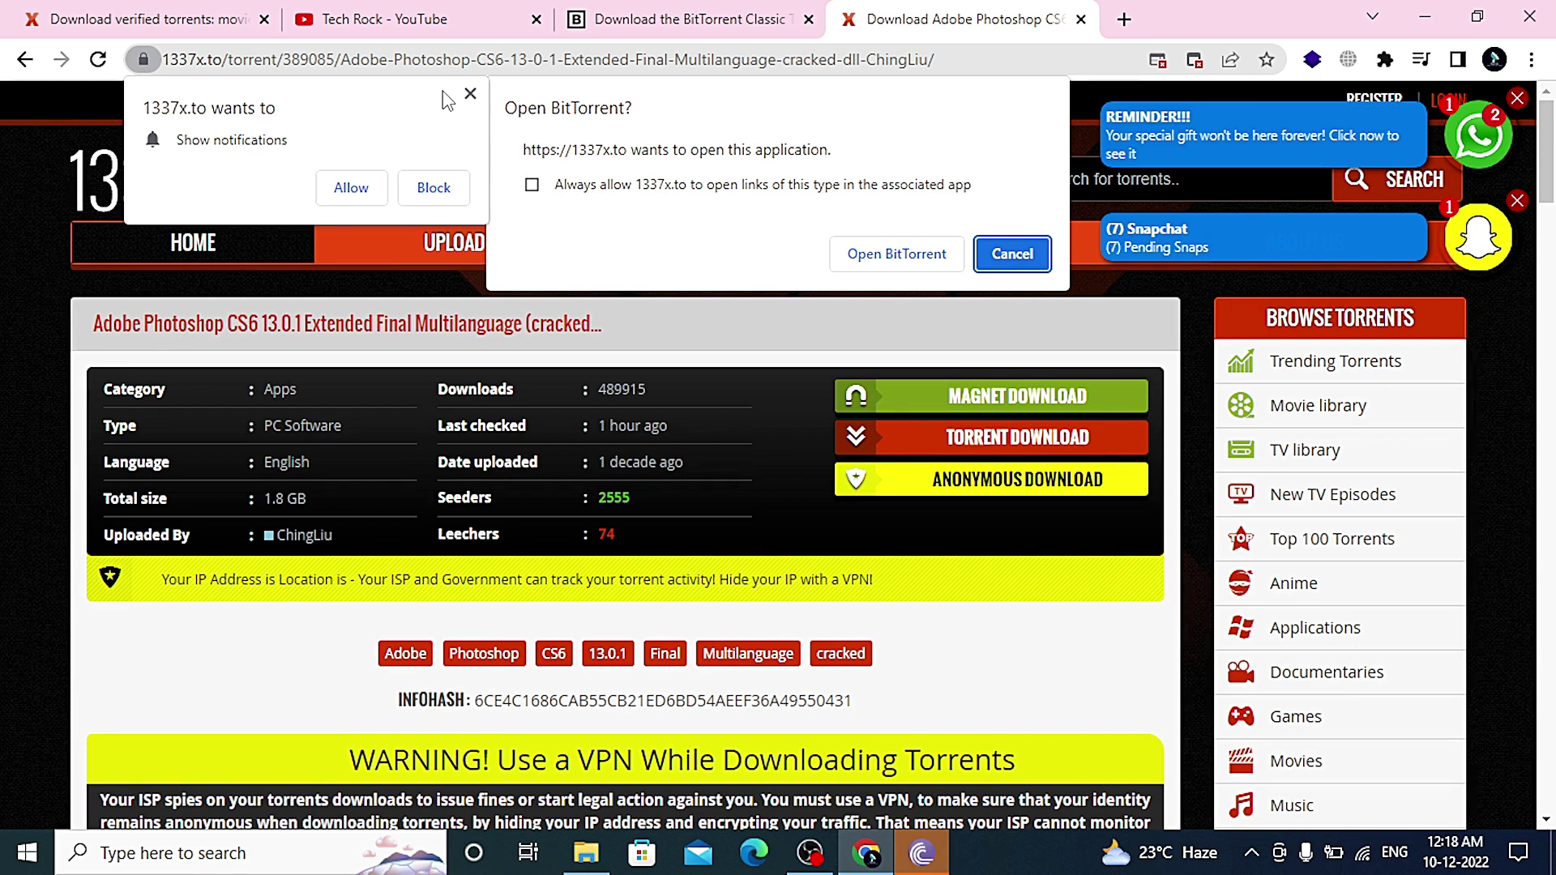
click(894, 257)
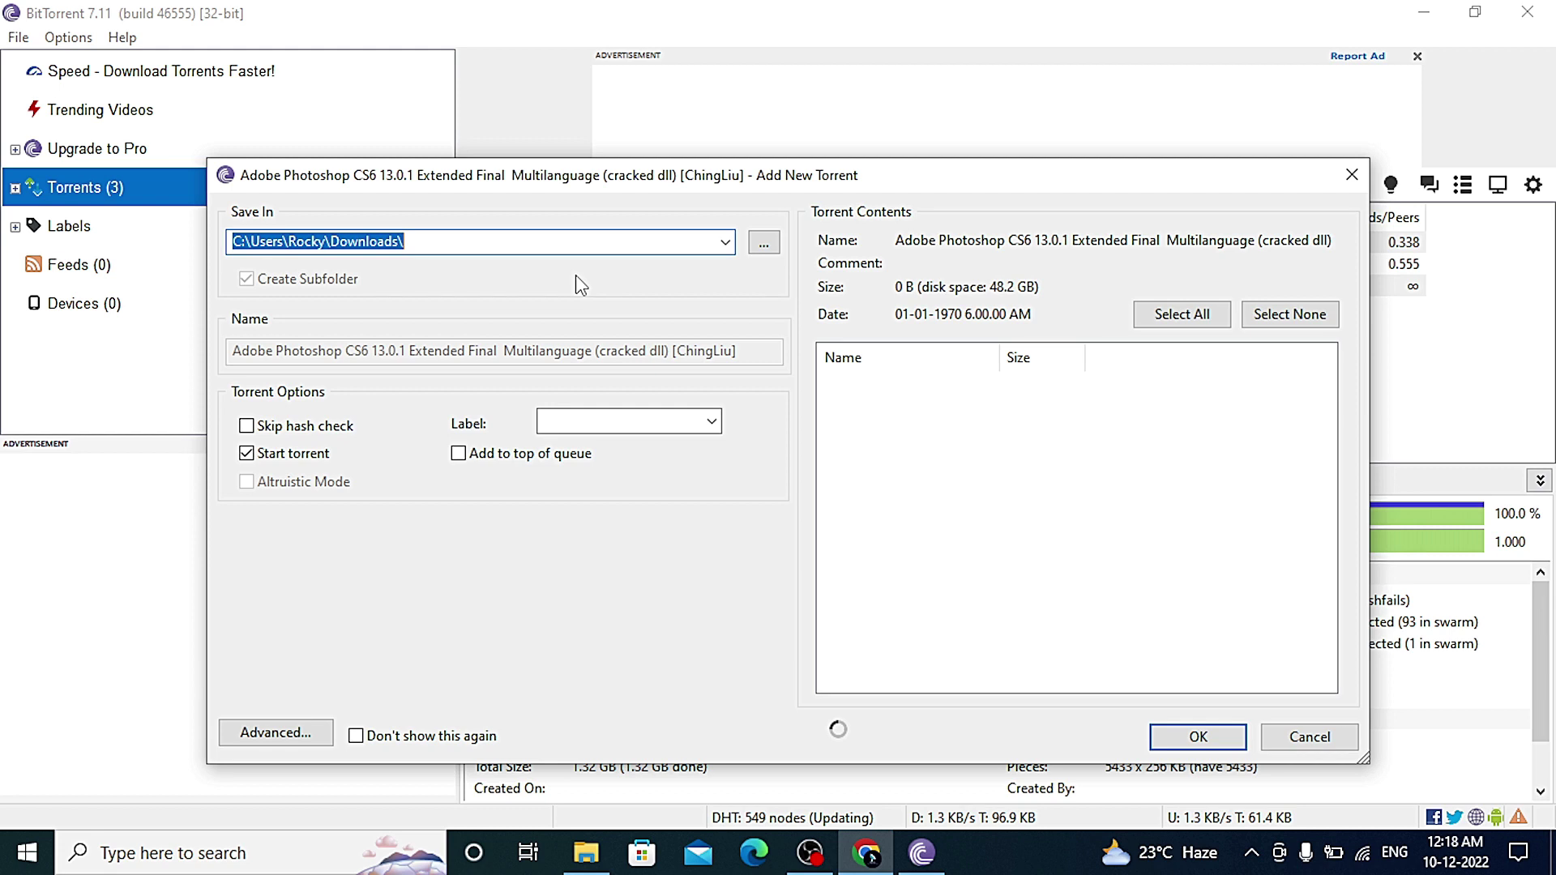
click(763, 242)
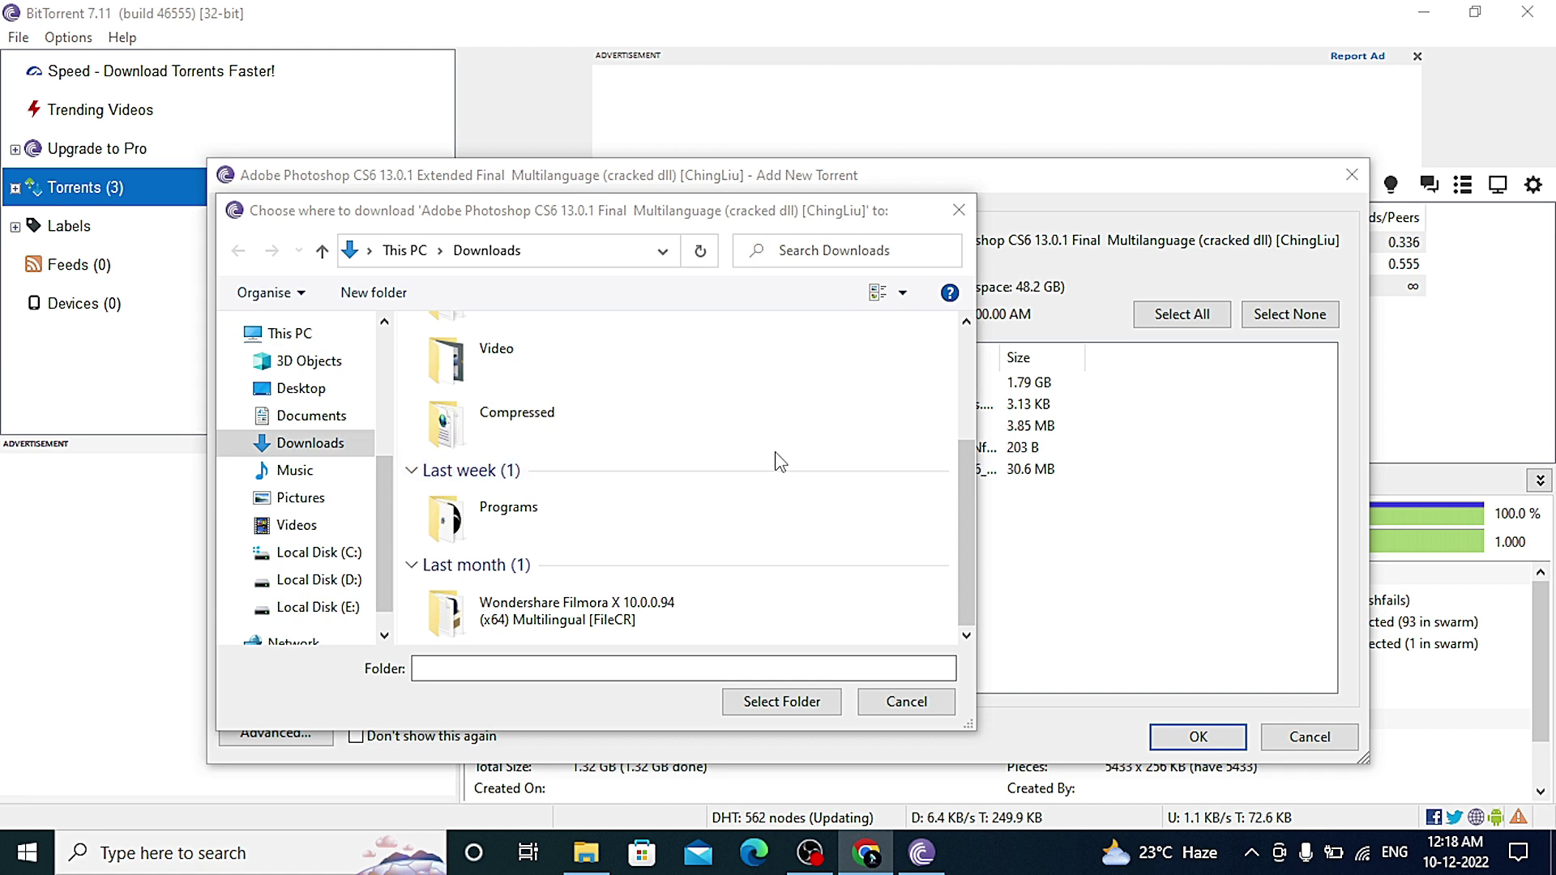
scroll(780, 461, up, 3)
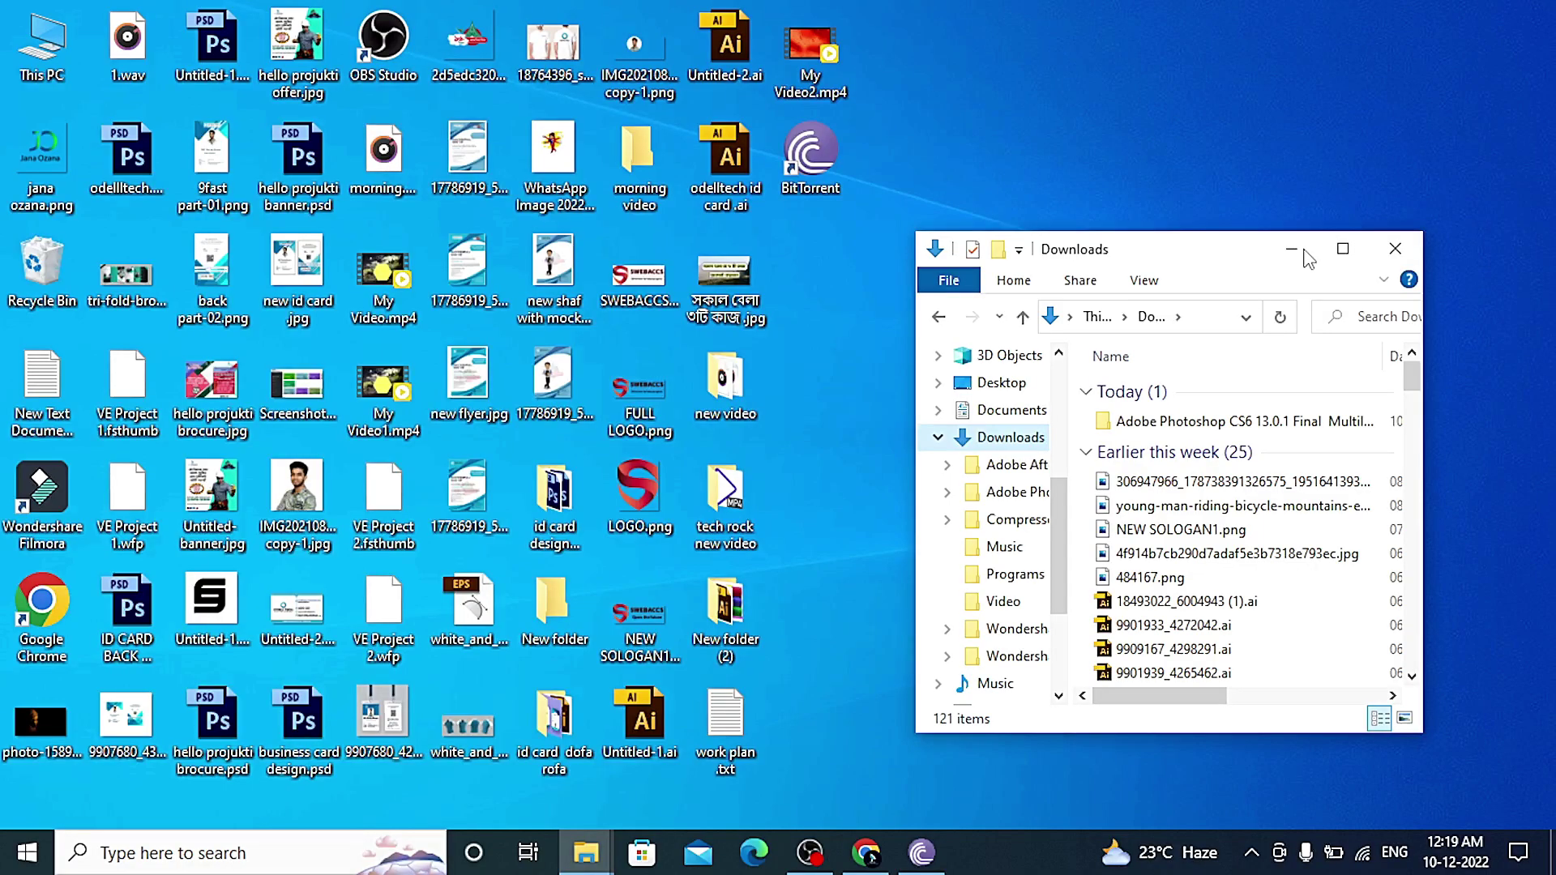
In the maximized Downloads folder, find the Wondershare Filmora 8.7.0.2 (64-bit) folder and open its Install Notes.txt
click(1340, 258)
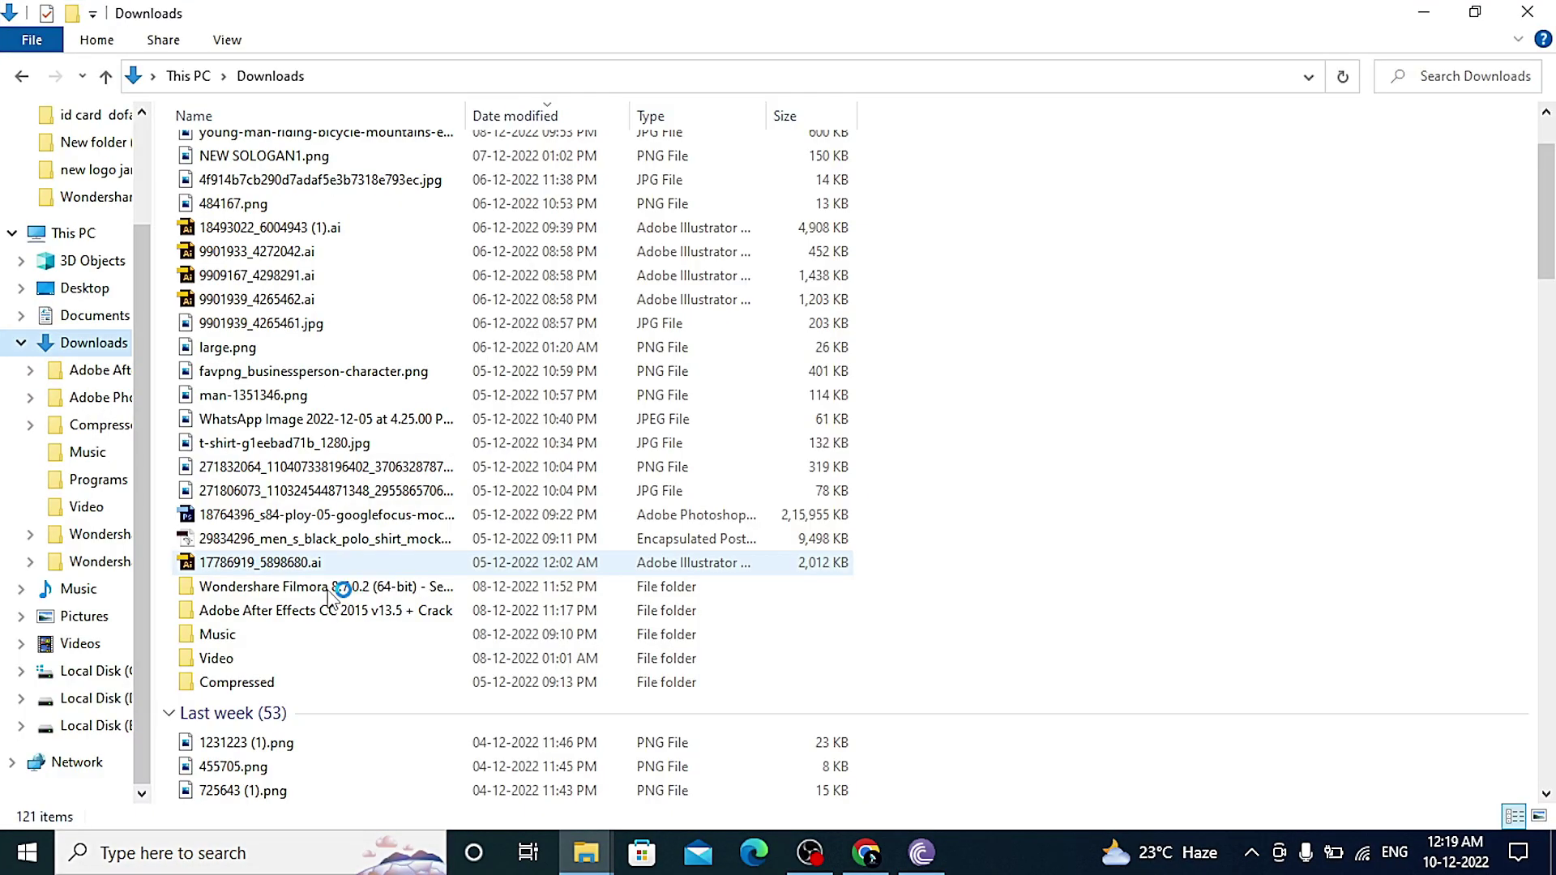
scroll(331, 597, down, 2)
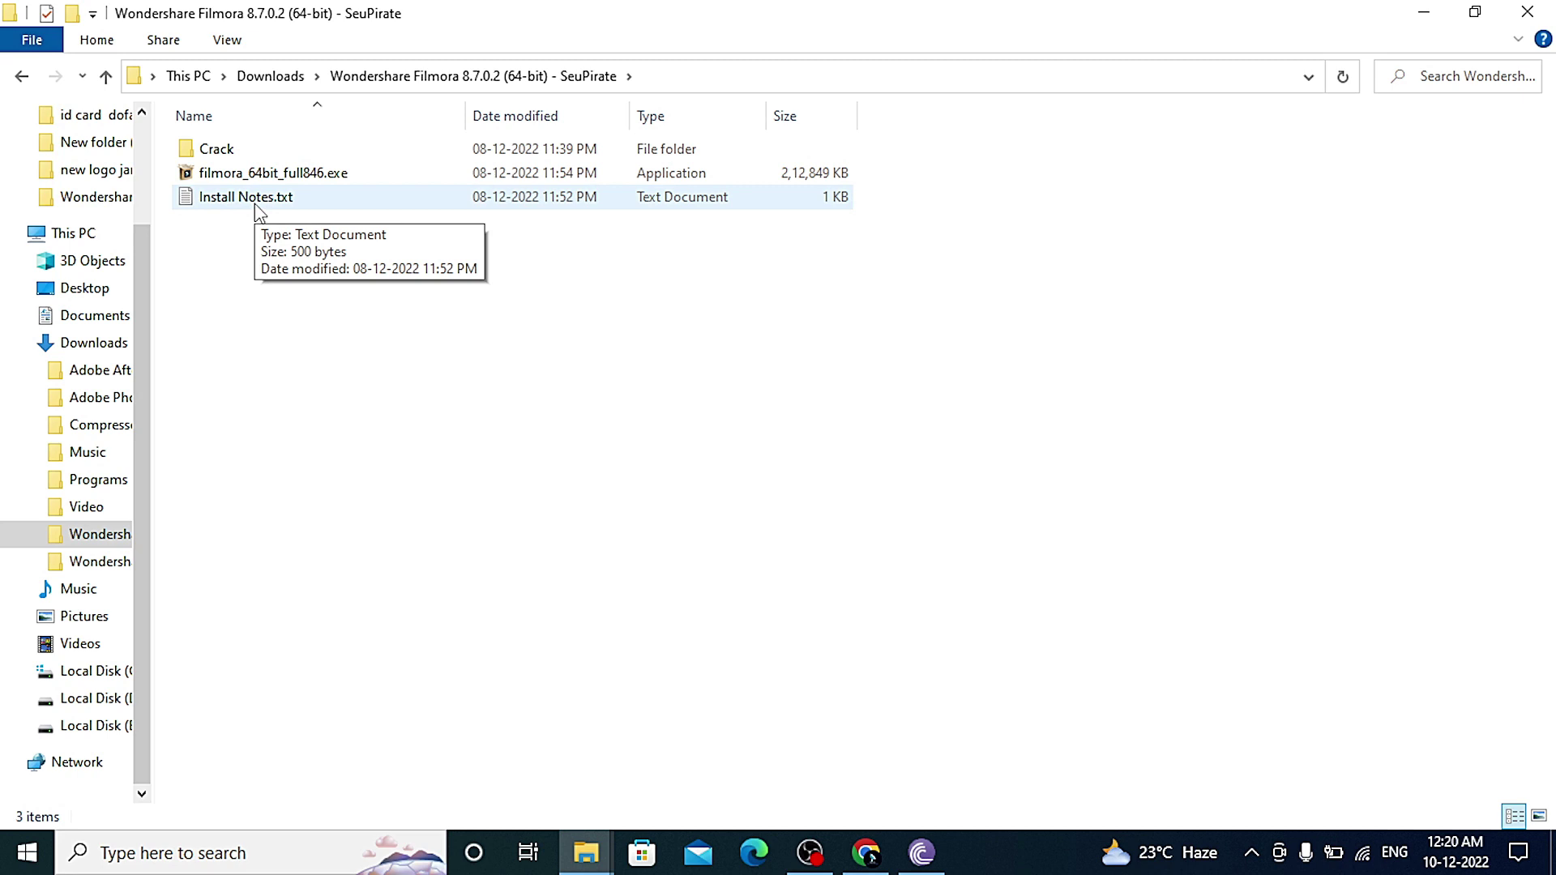
double_click(257, 209)
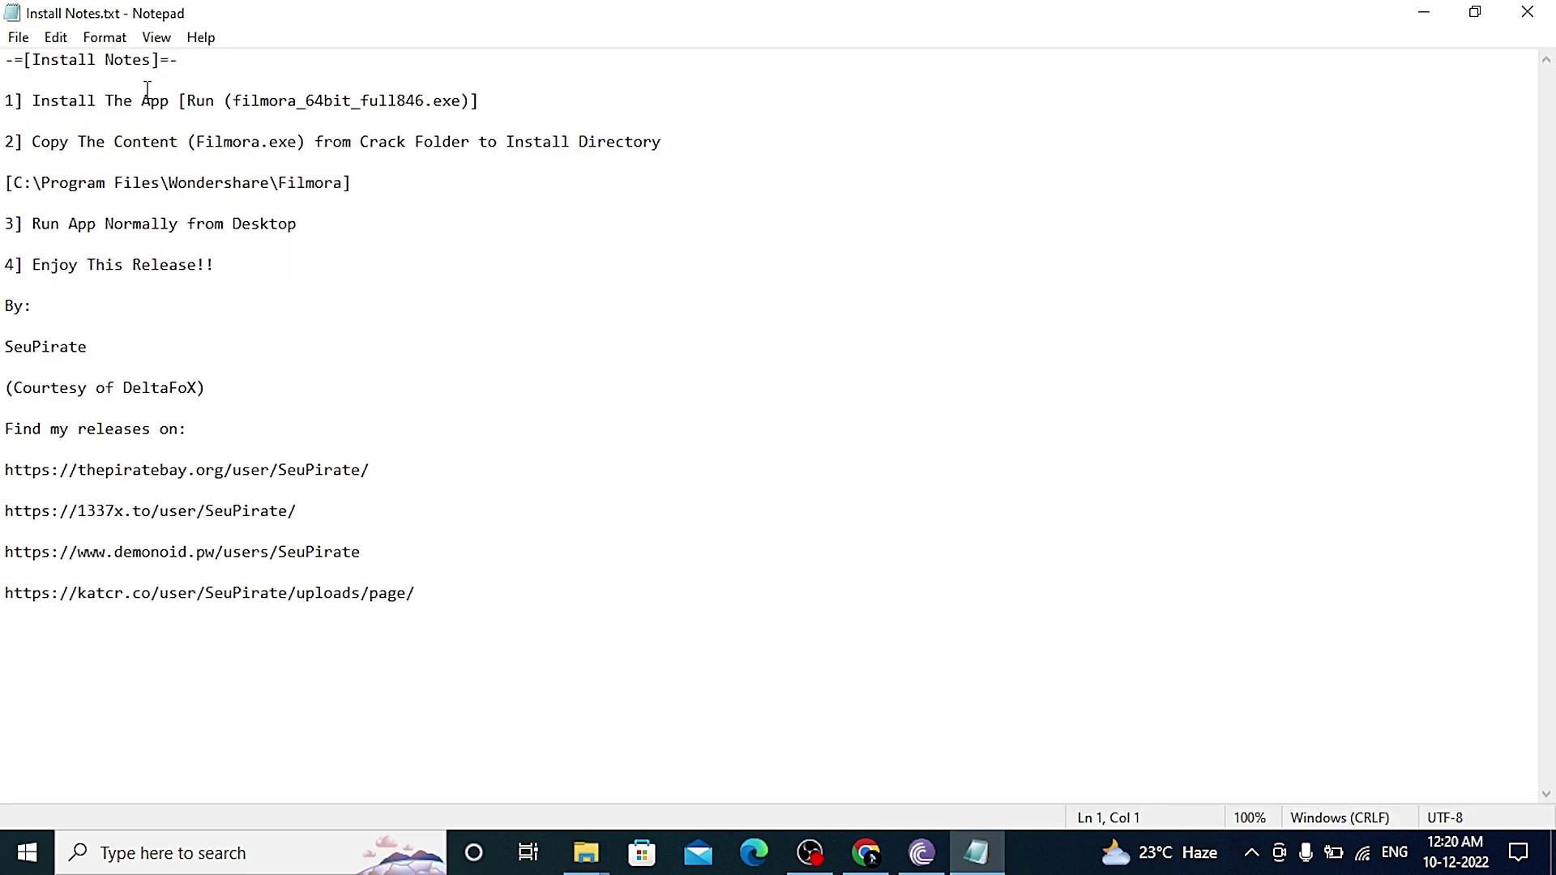
Highlight the filmora_64bit_full846.exe install instruction and the Program Files part of the install directory path in the notes
click(34, 103)
drag(35, 105, 333, 113)
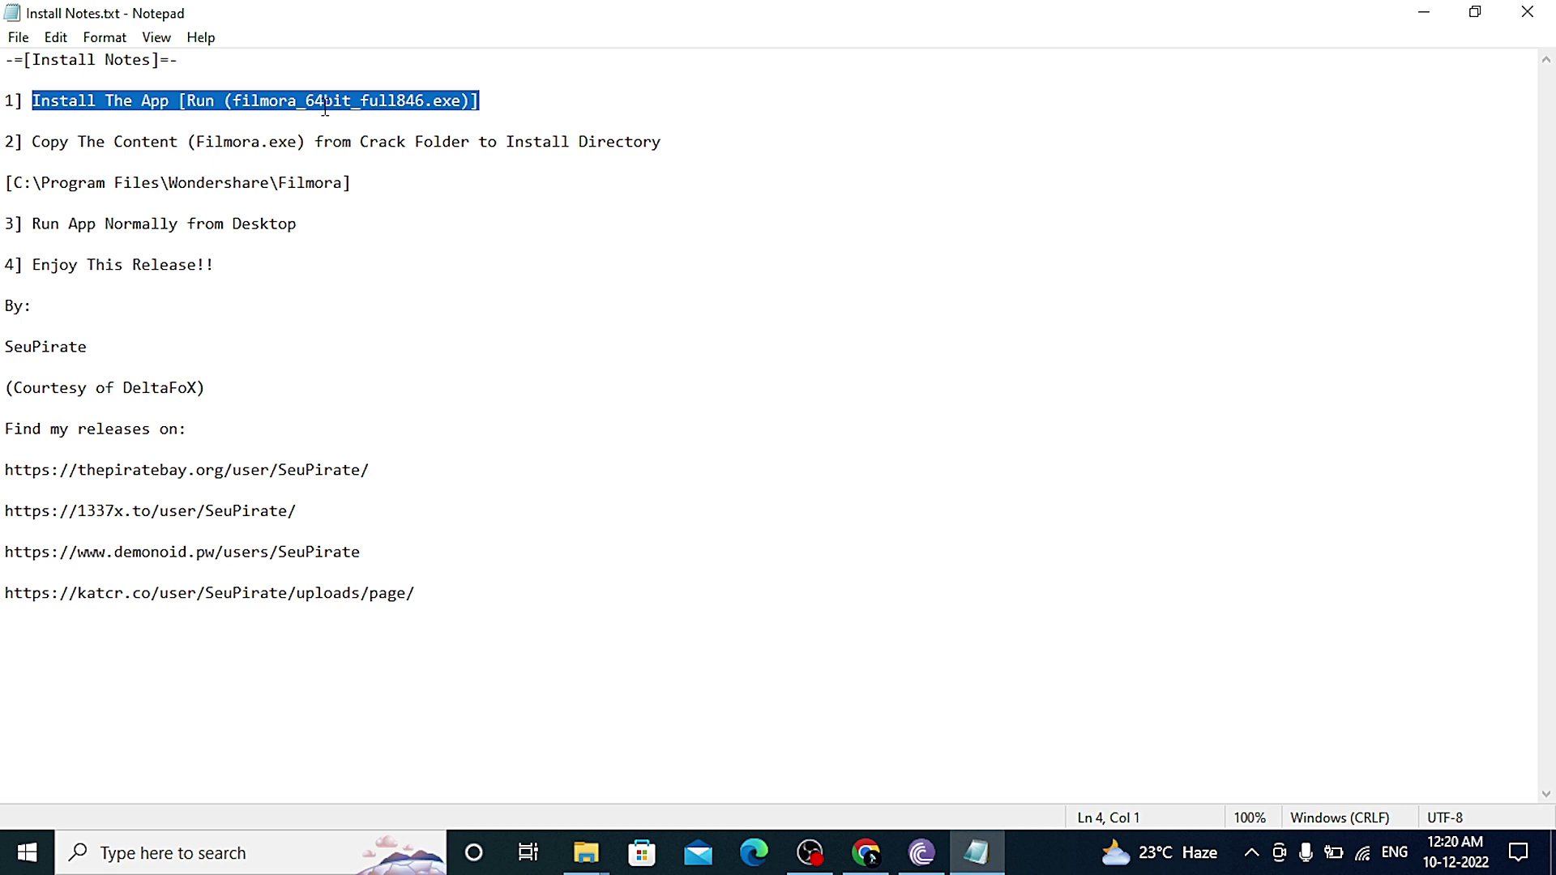
click(234, 99)
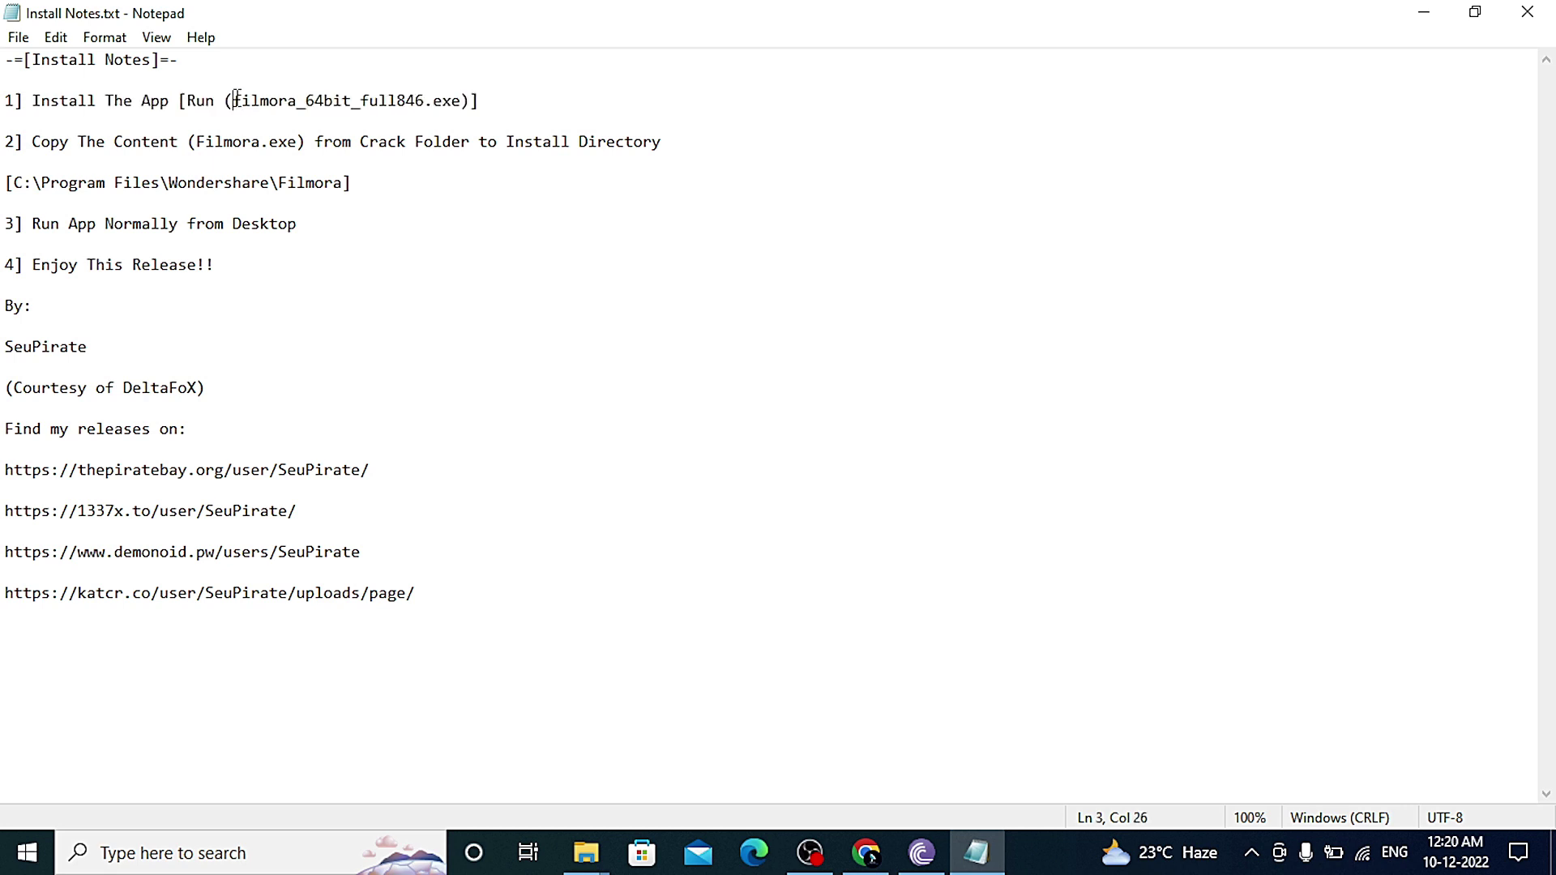
double_click(362, 101)
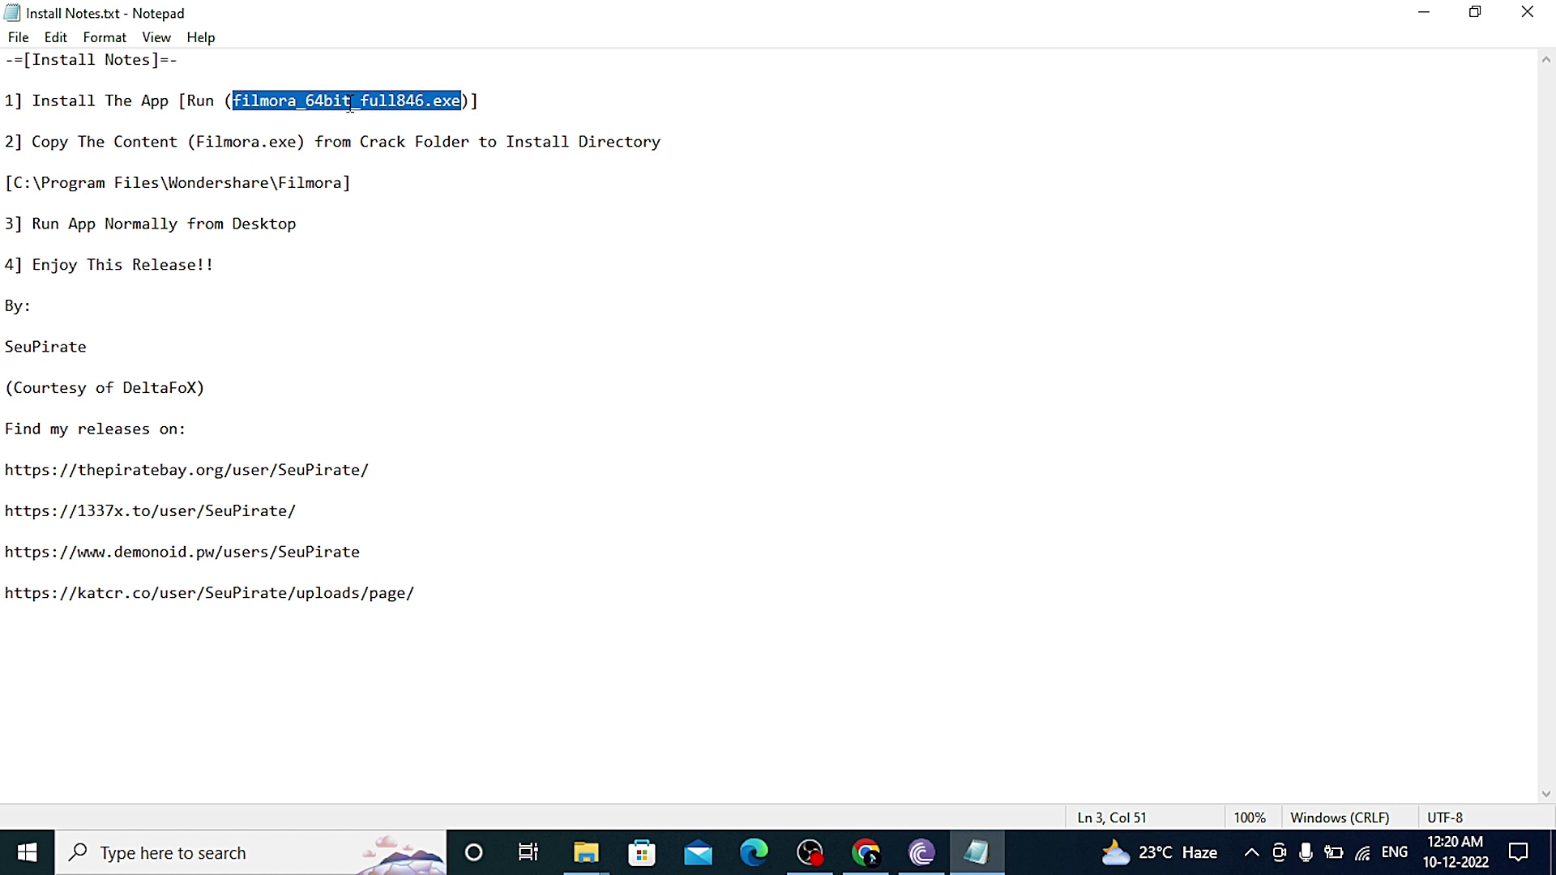
click(33, 182)
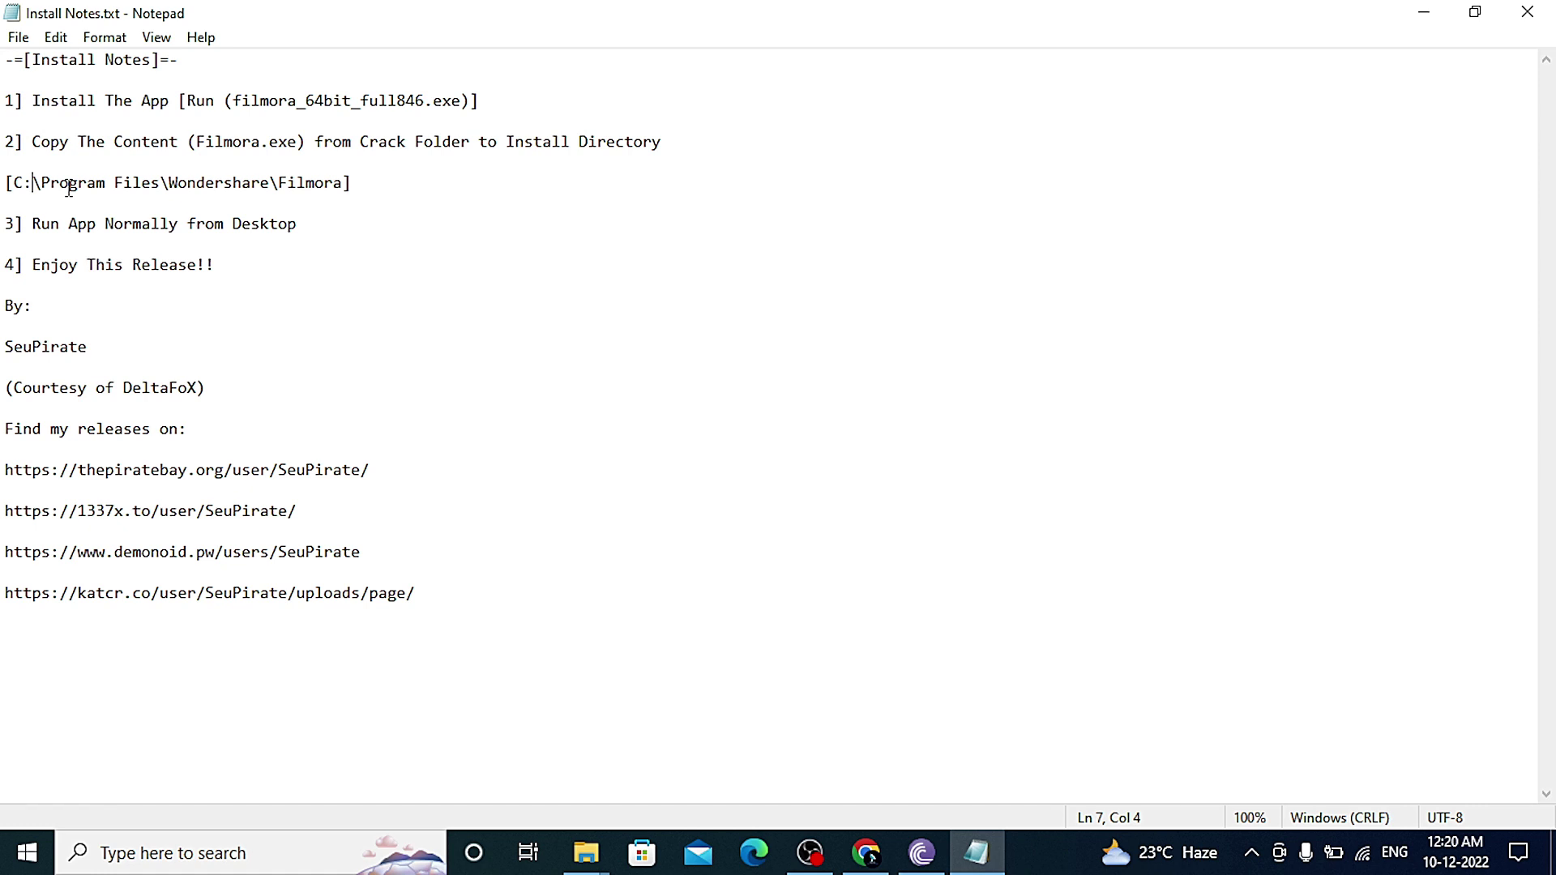
shift+click(168, 184)
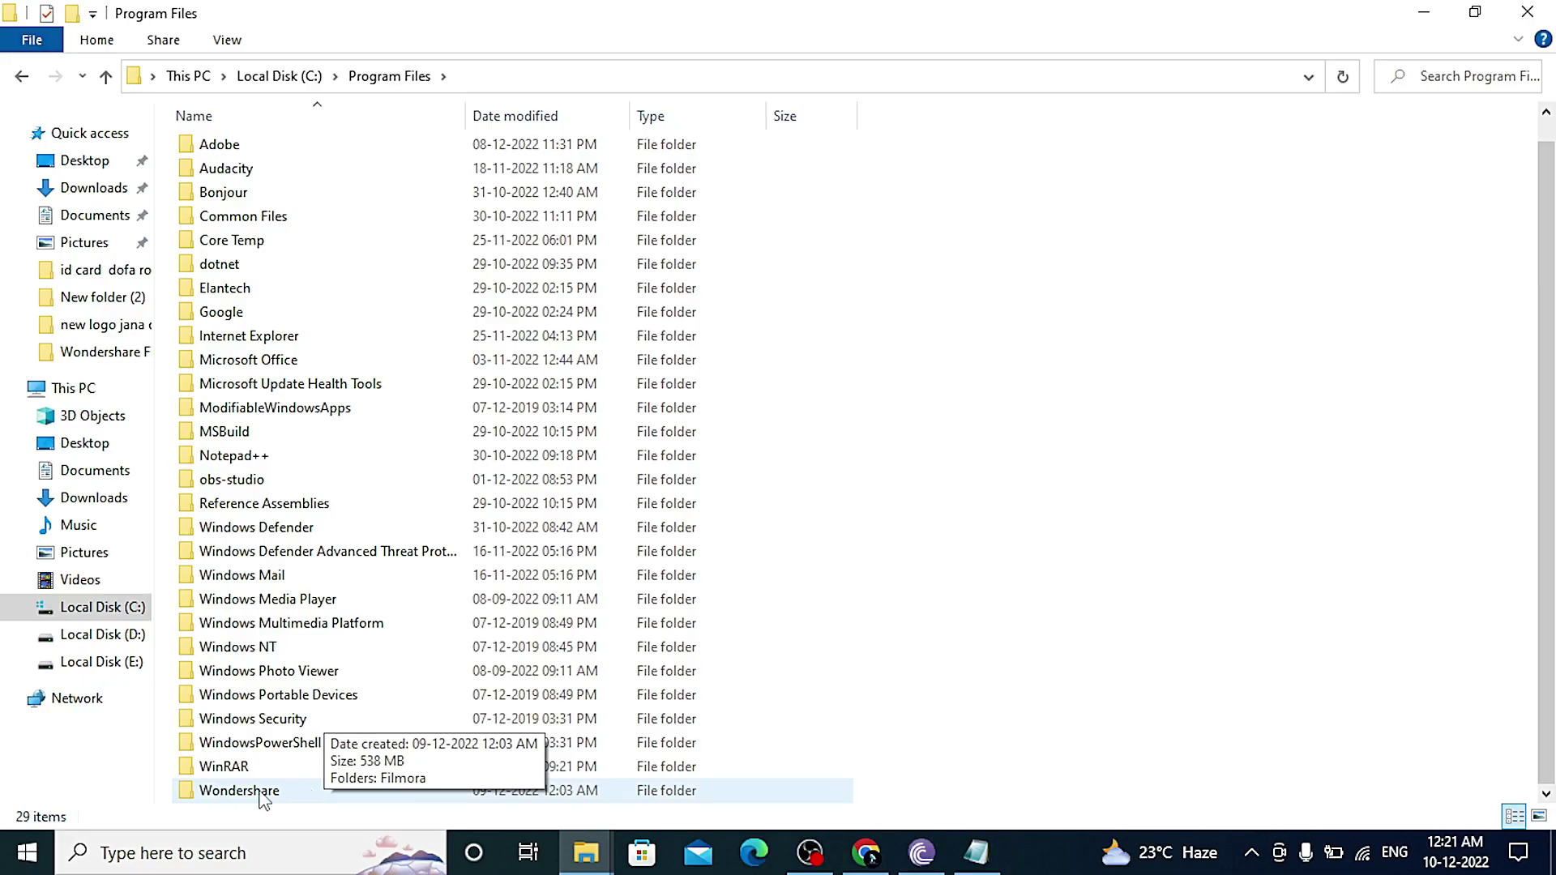
View the Filmora install directory under Program Files\Wondershare, check it against the notes, and minimize both windows
double_click(239, 791)
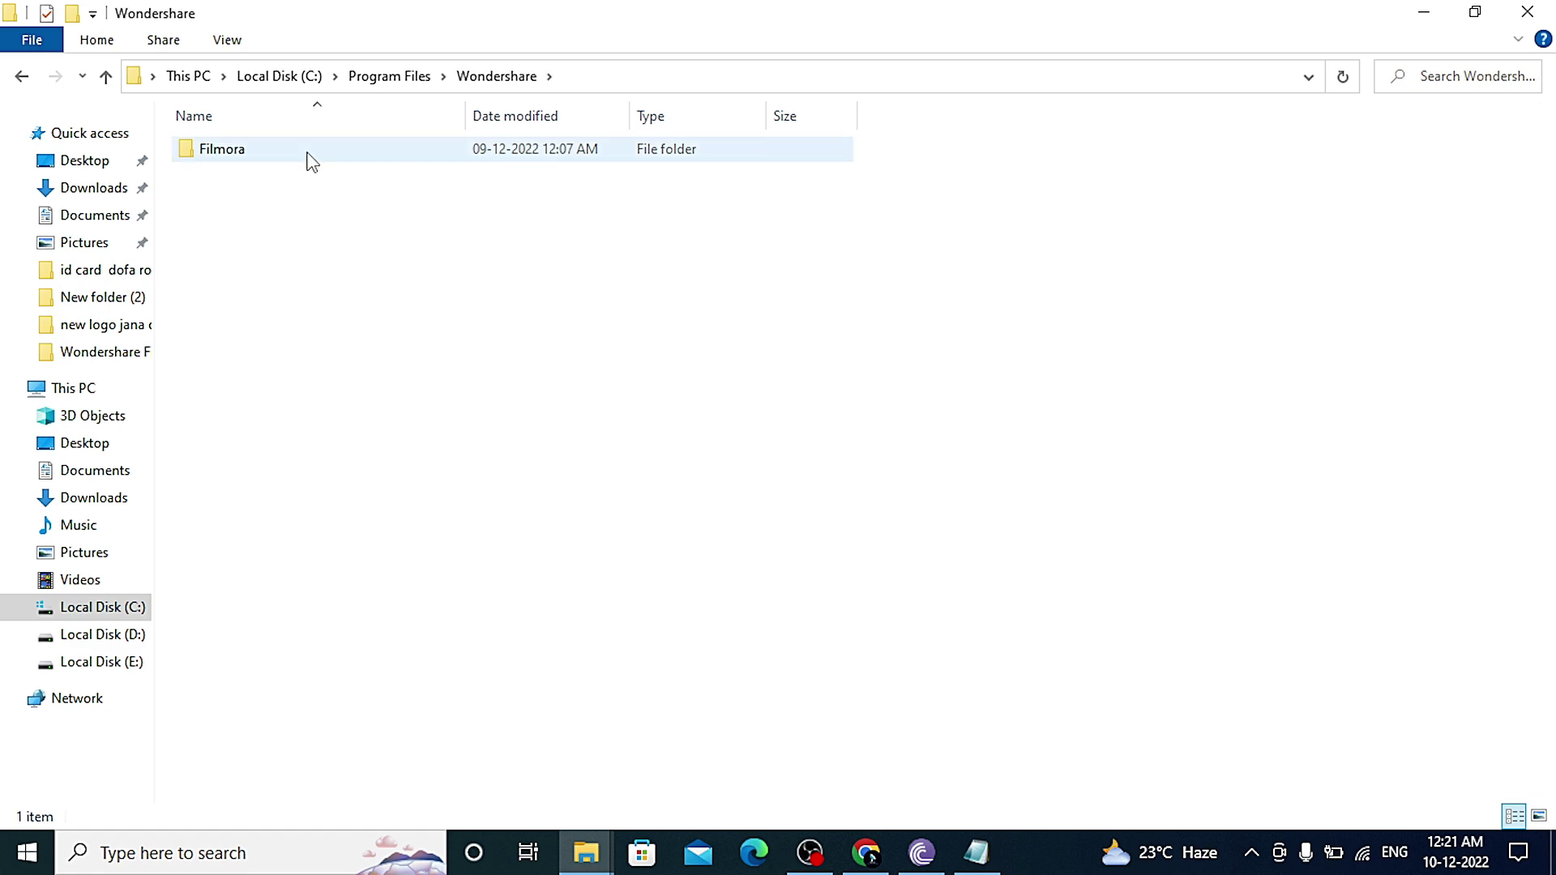
key(alt+Tab)
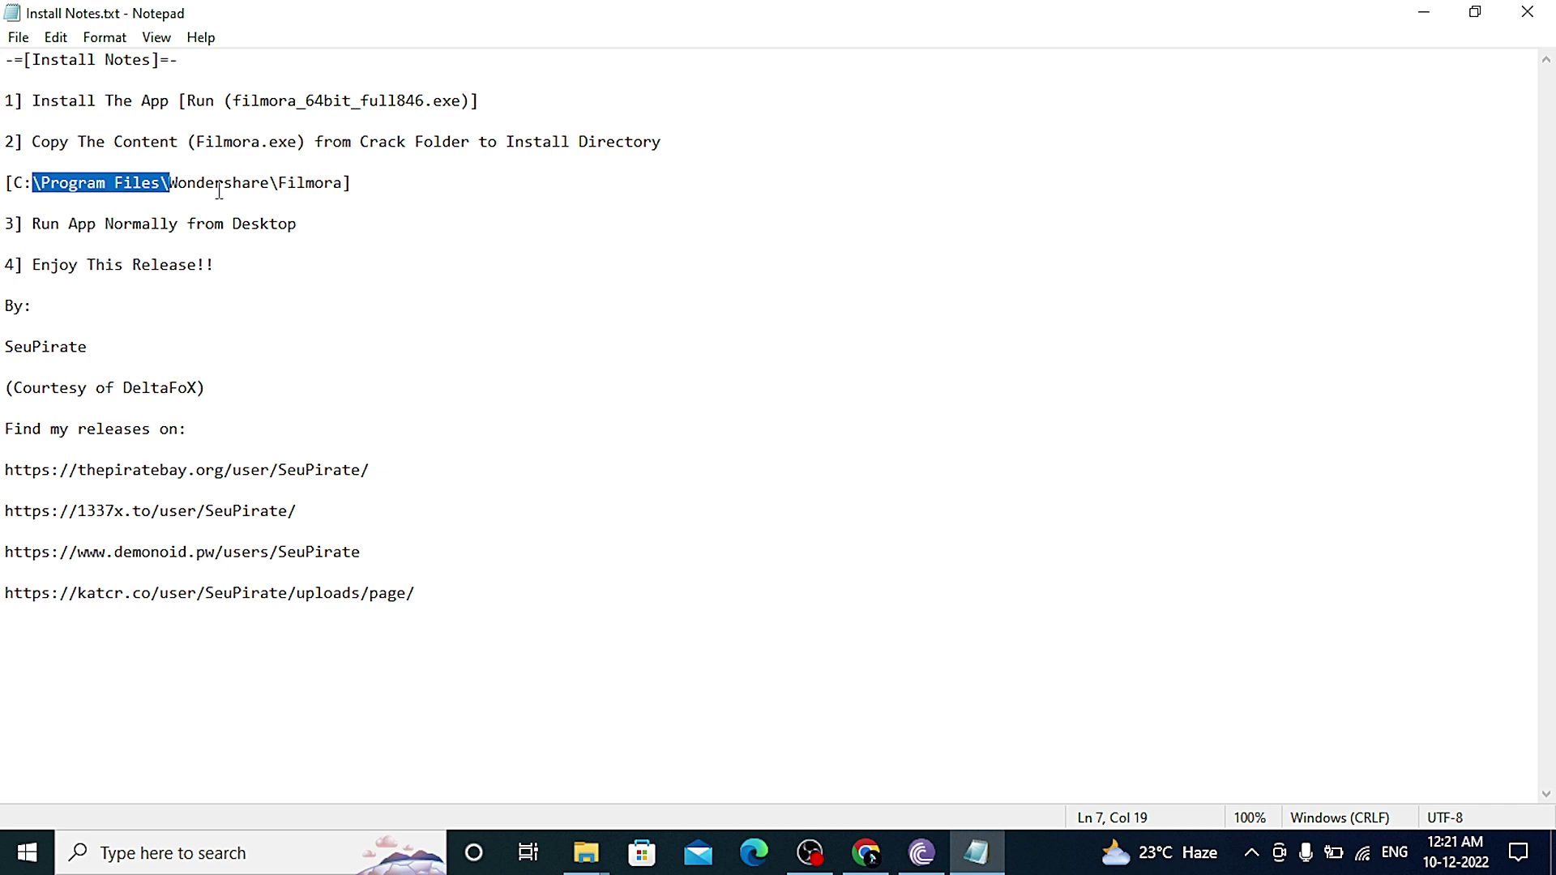
click(1424, 12)
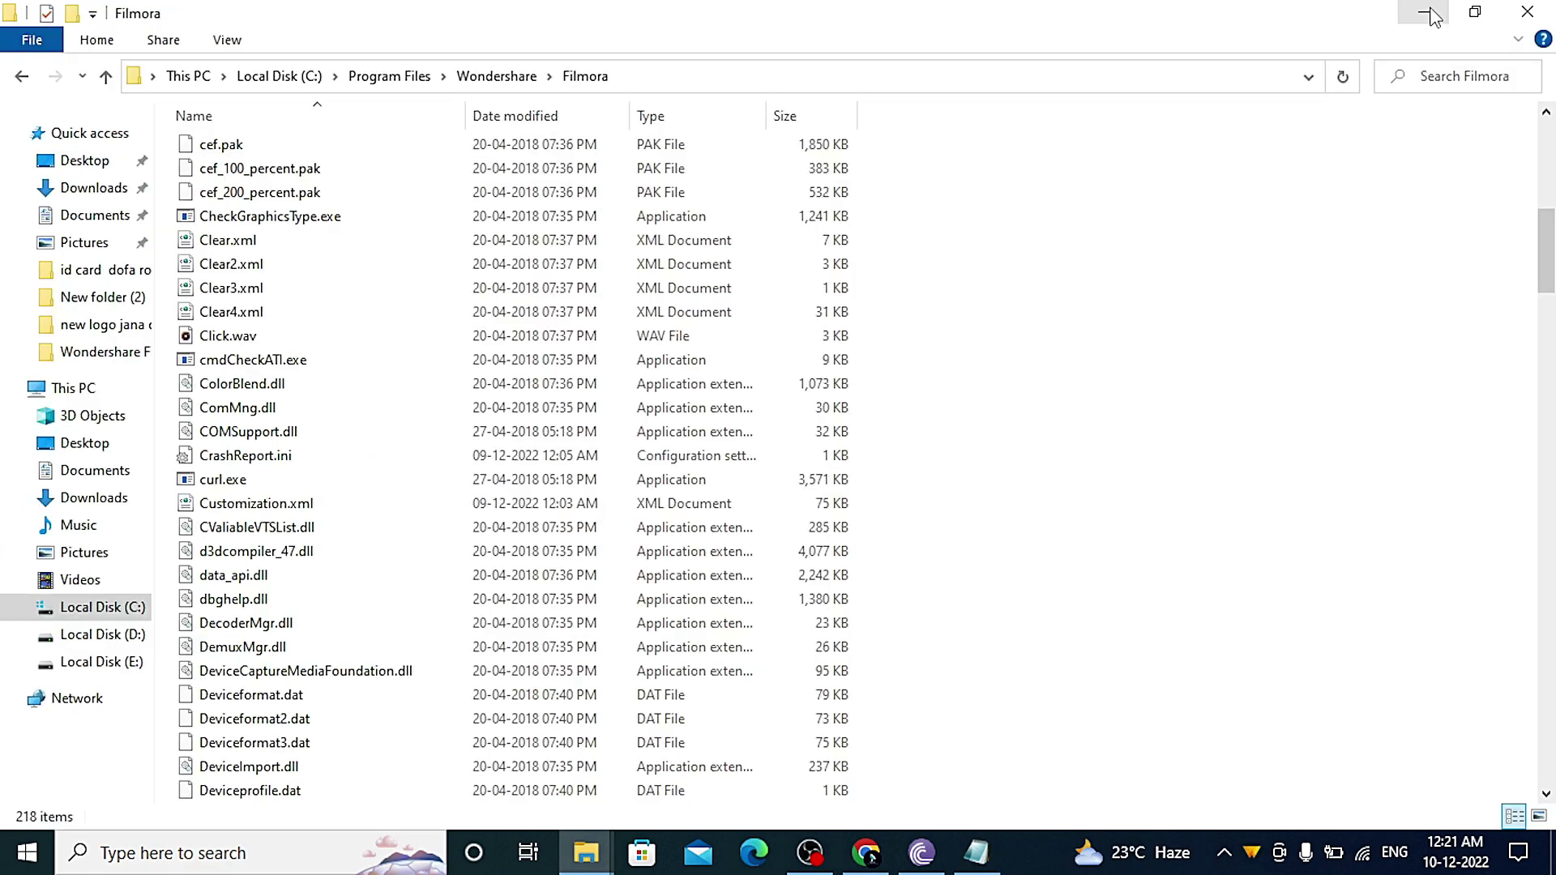
click(1424, 12)
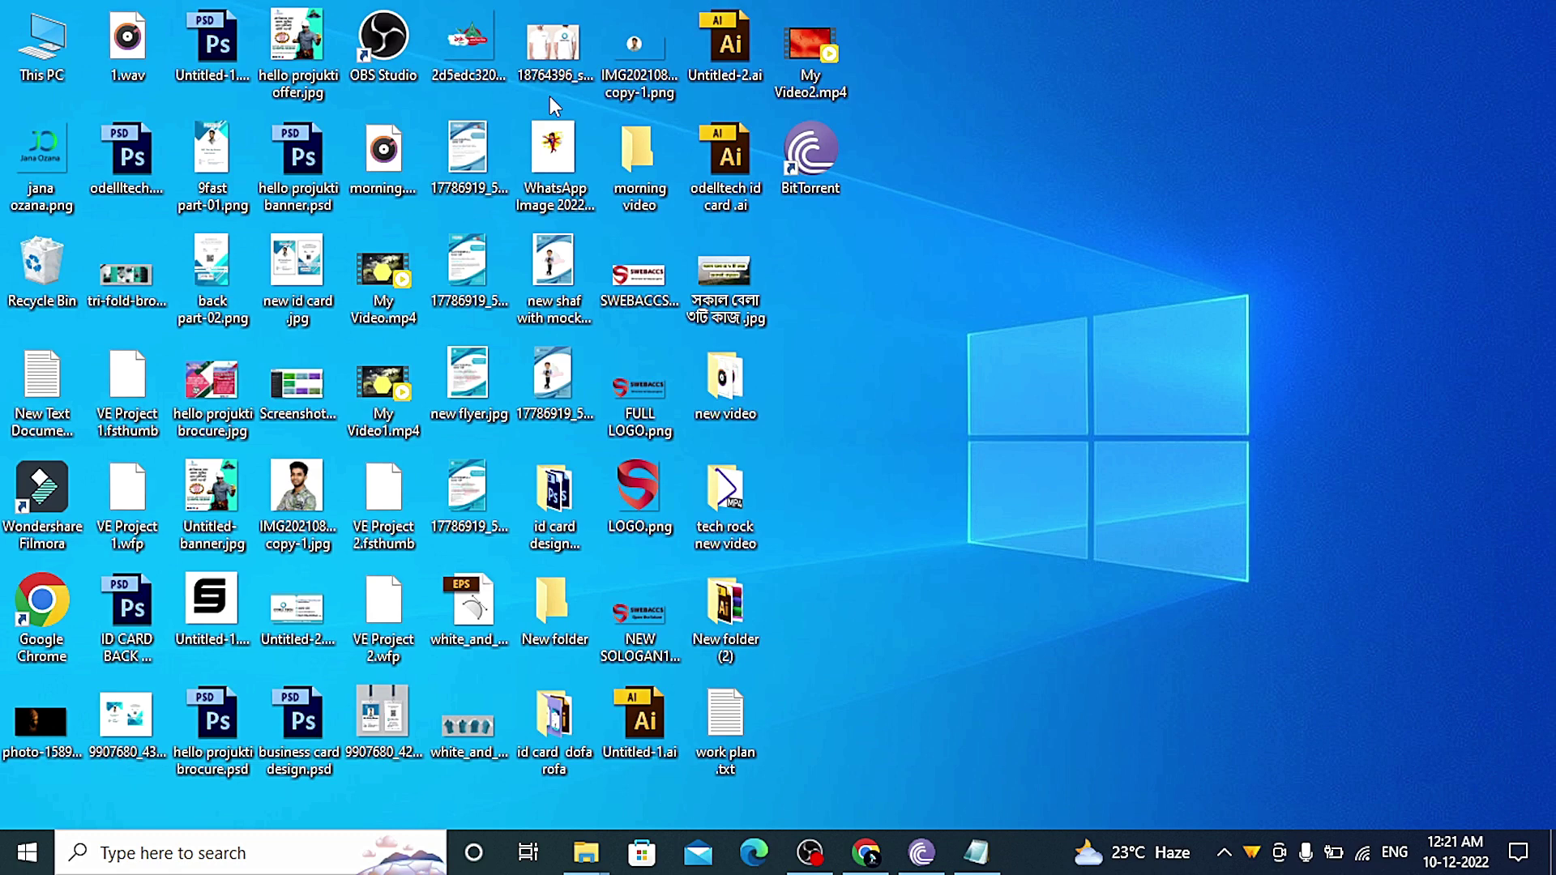
Copy Filmora.exe from the downloaded Crack folder and switch to the Filmora install directory window
key(super+e)
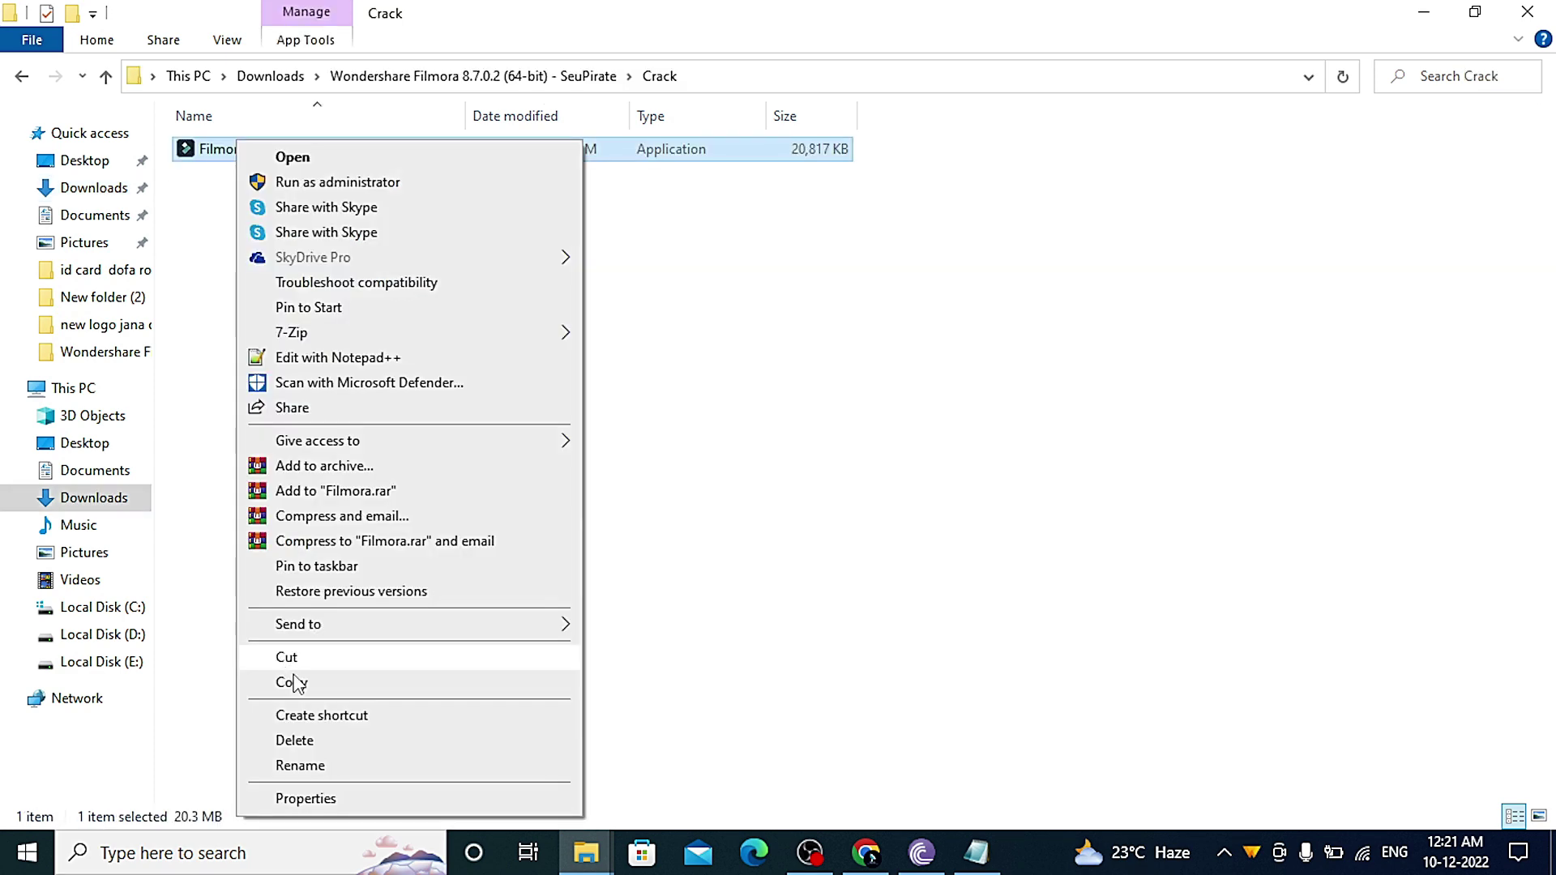
click(296, 683)
mouse_move(586, 852)
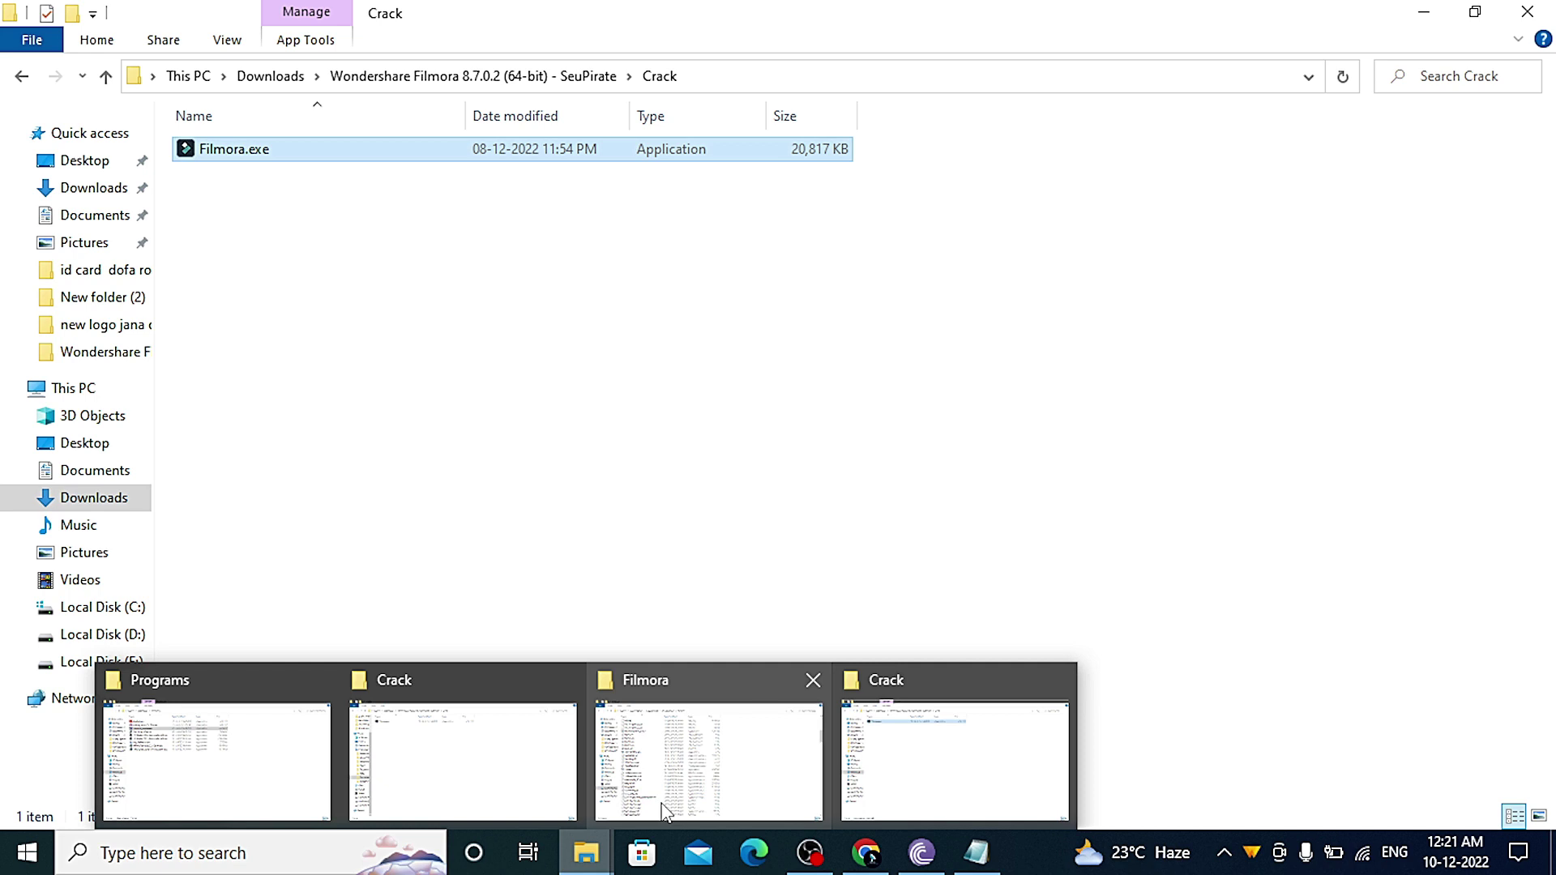
click(665, 811)
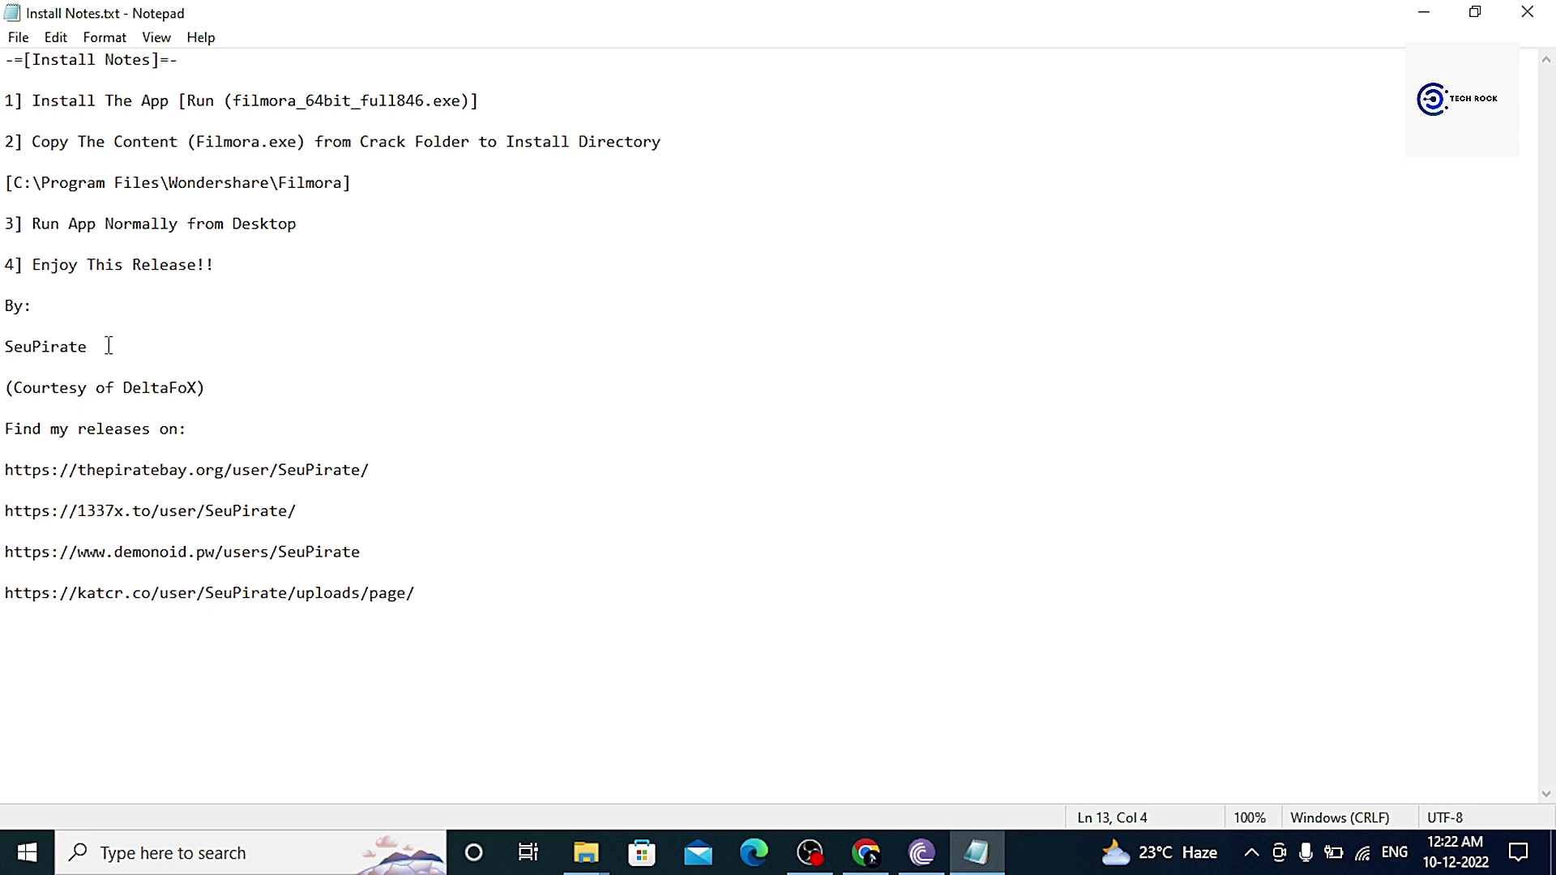
click(1032, 635)
click(1251, 852)
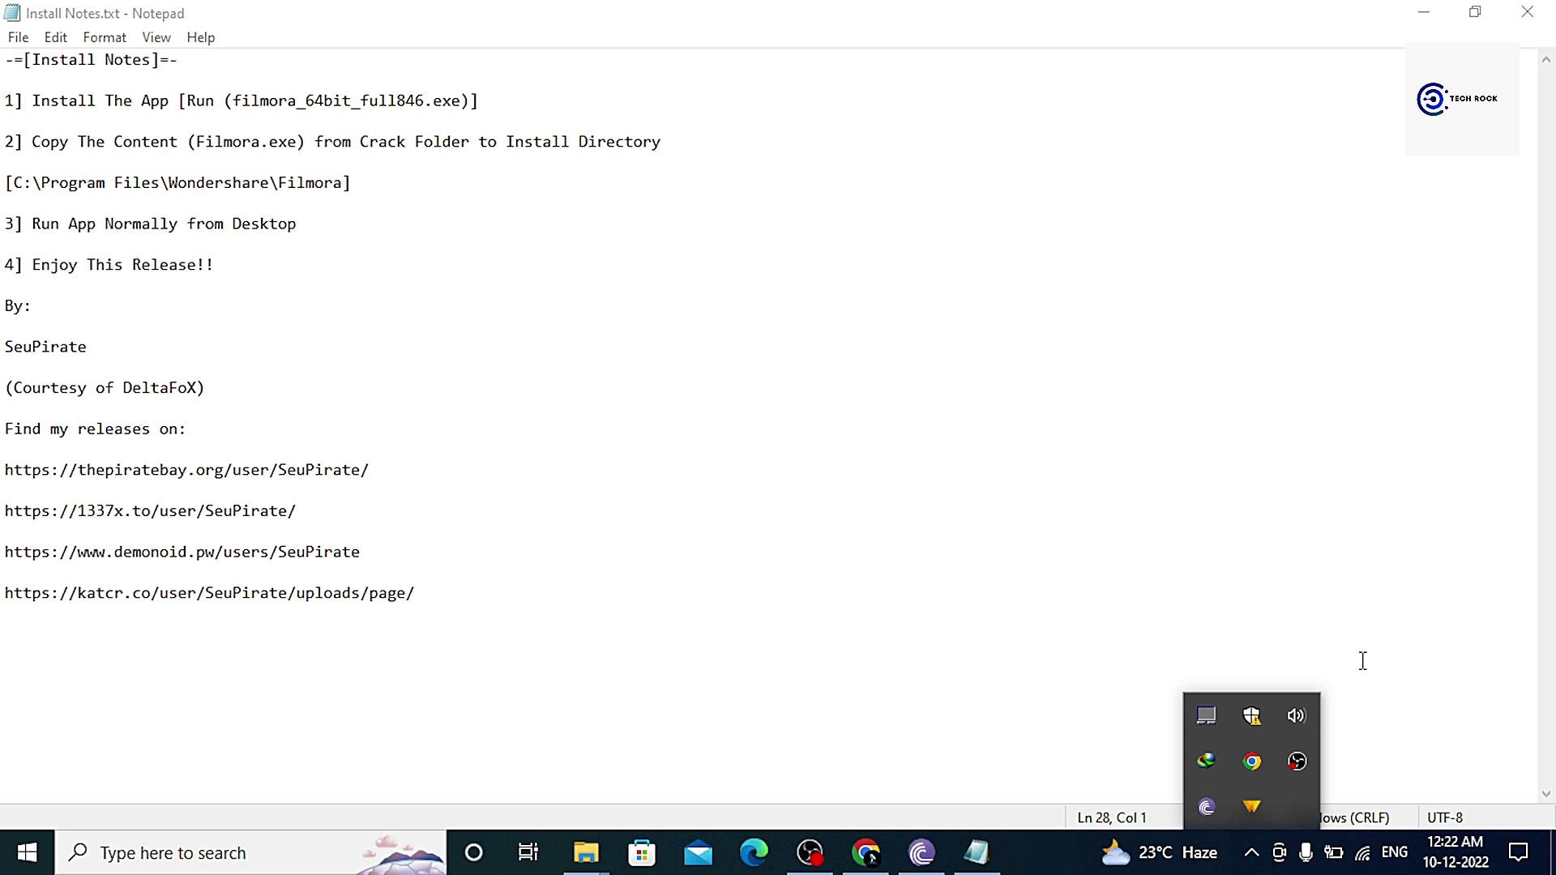
click(1362, 661)
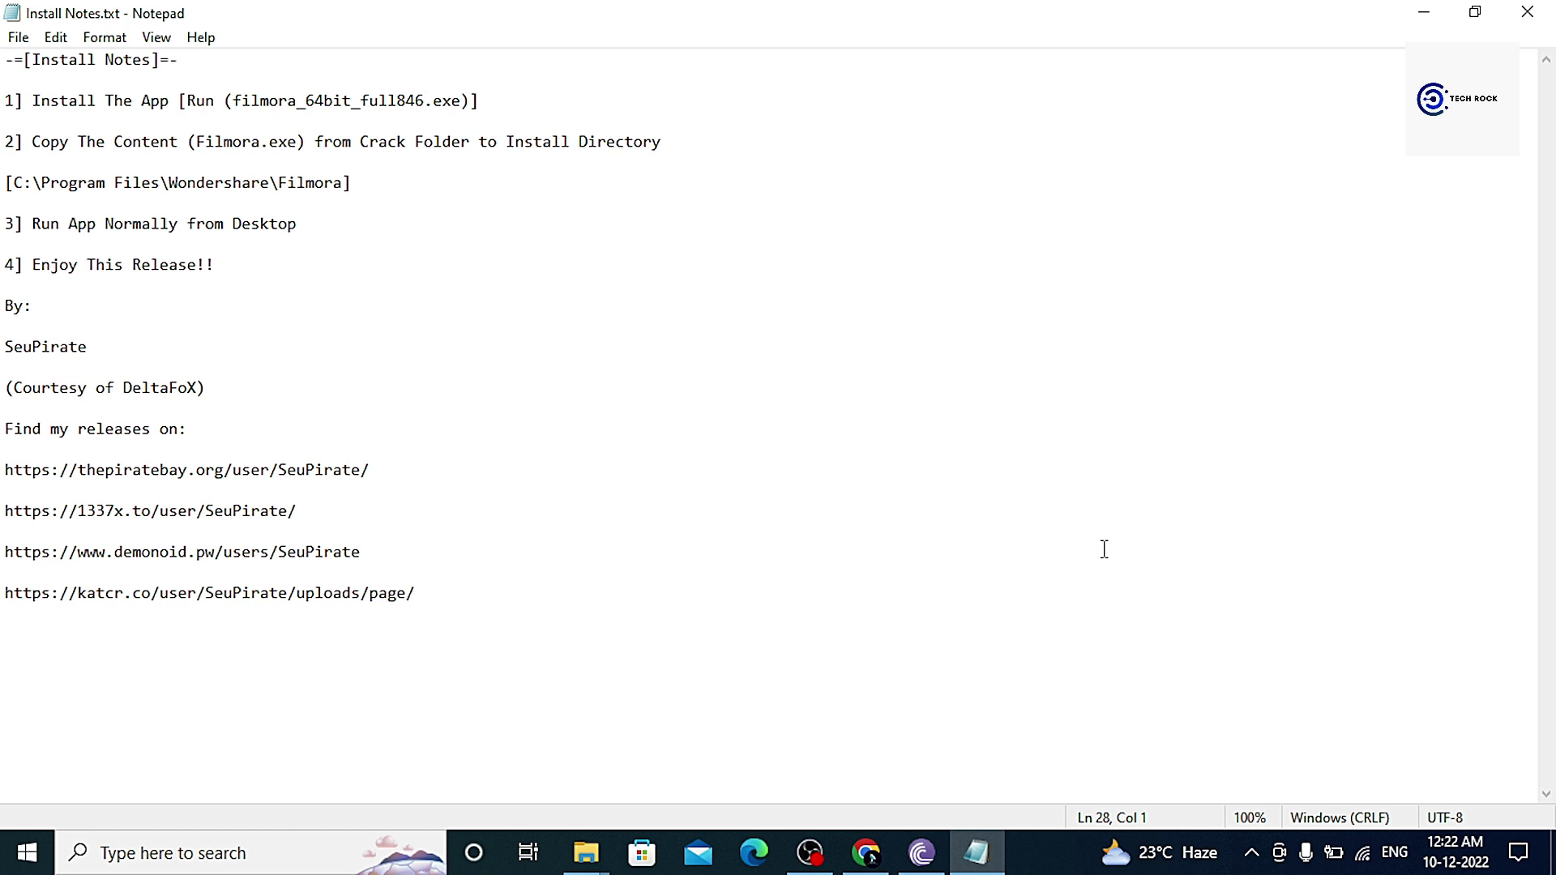
Open Virus & threat protection from the Windows Security settings, view the Real-time protection setting, and close the Windows Security window
key(super+a)
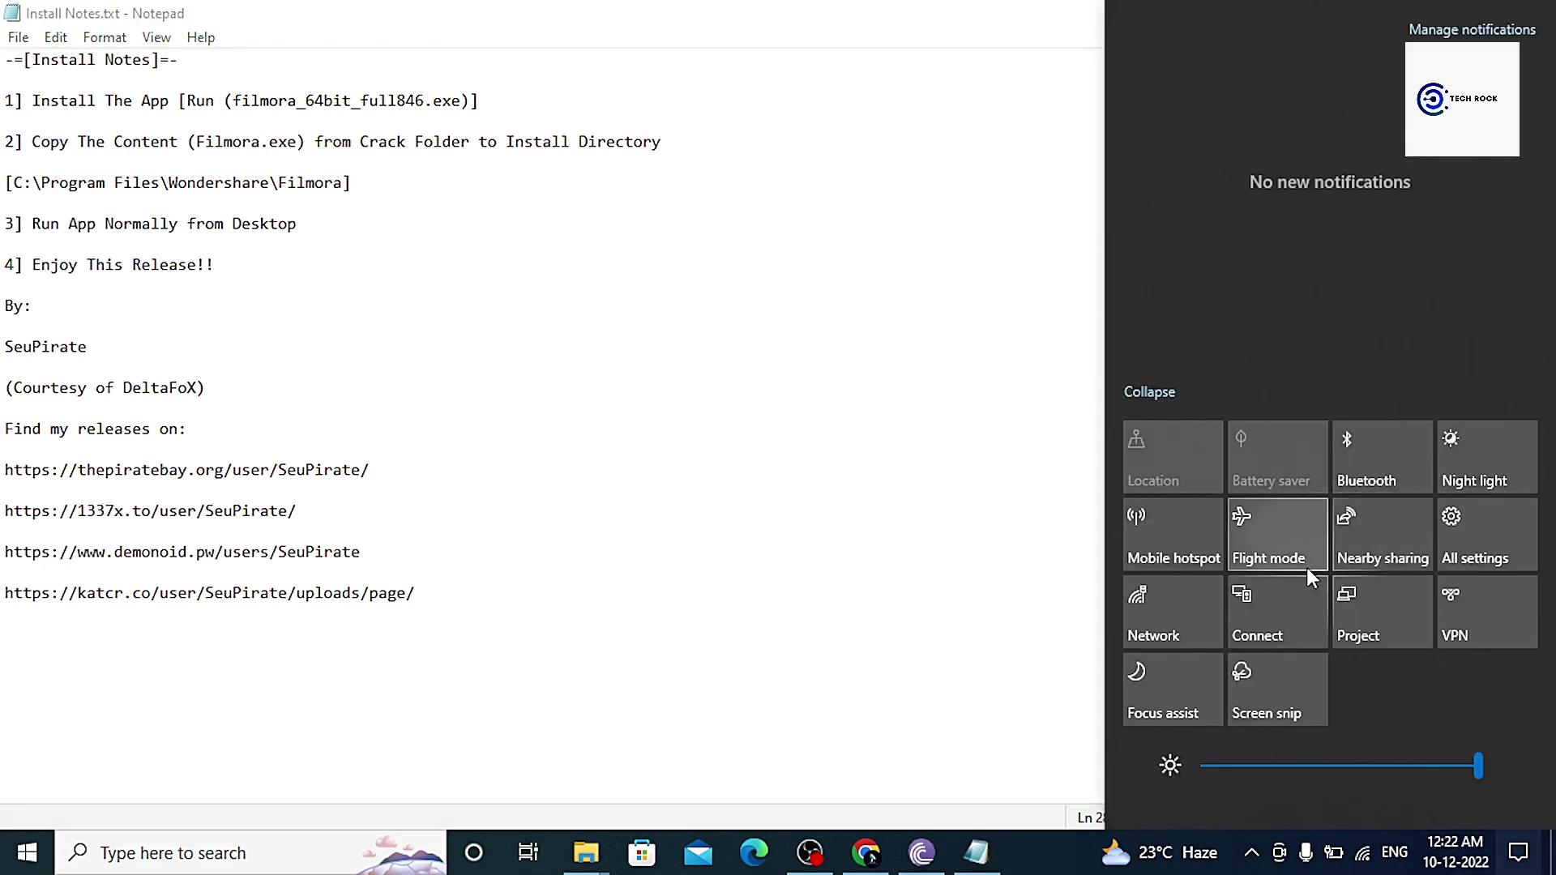
click(1466, 545)
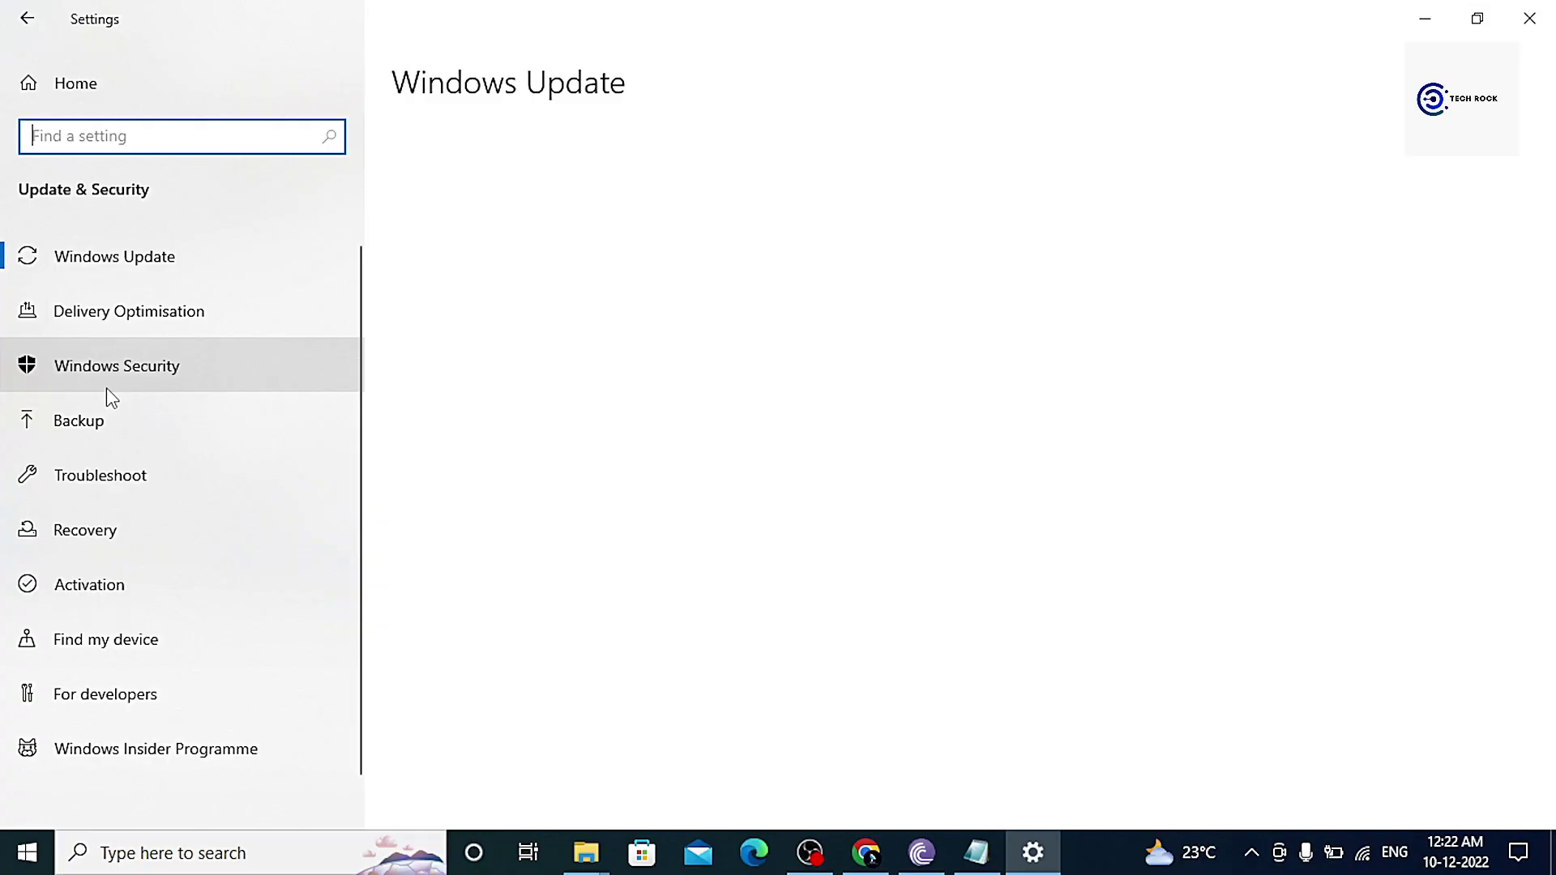
click(106, 387)
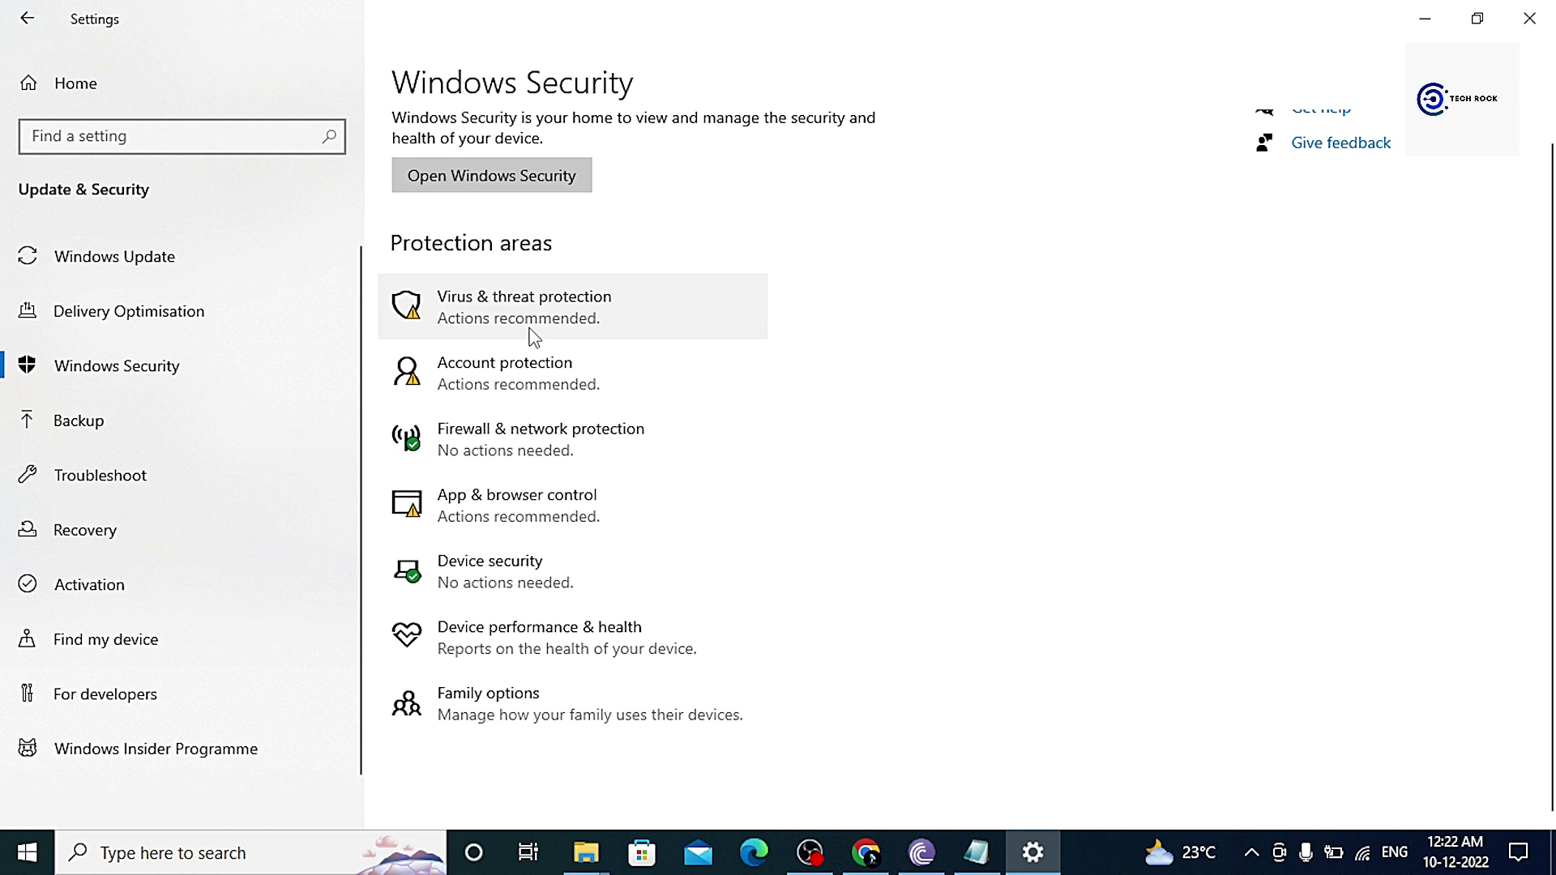
click(531, 330)
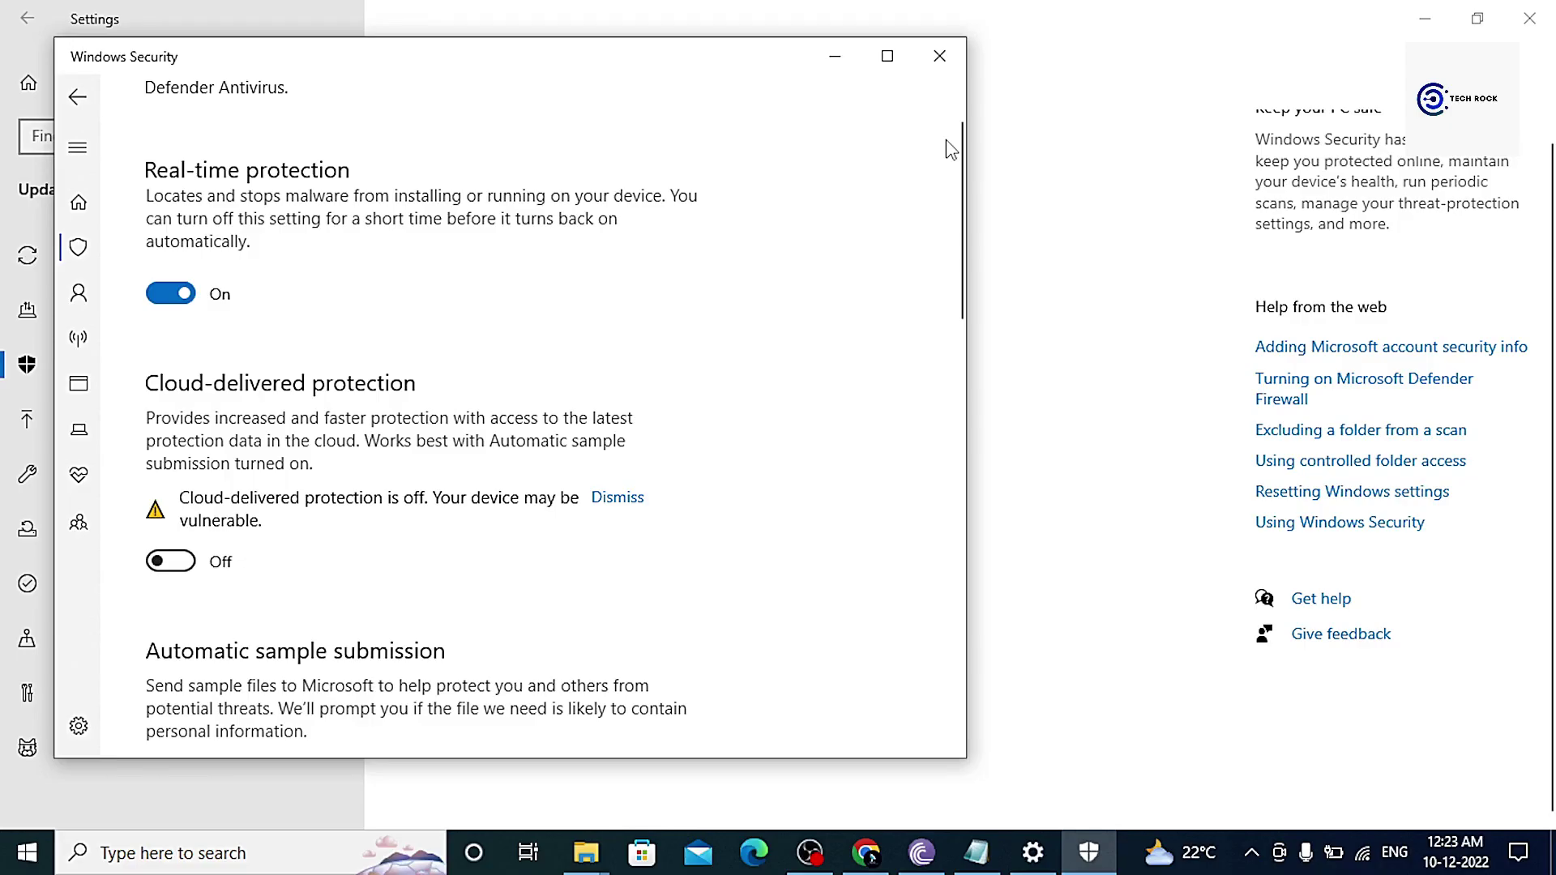
click(939, 56)
click(1339, 835)
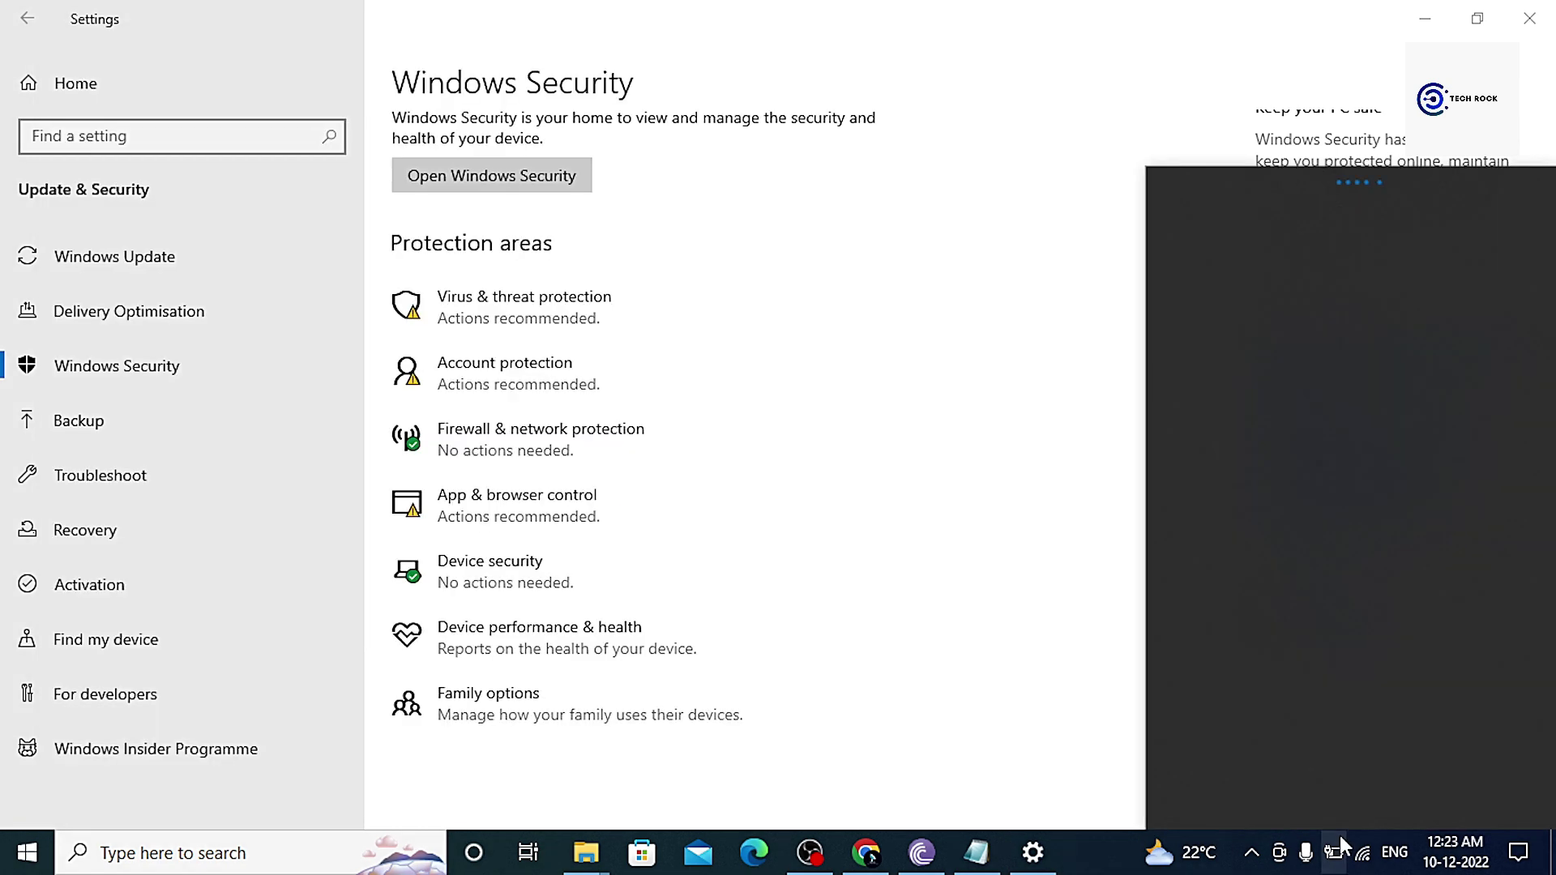
click(1045, 478)
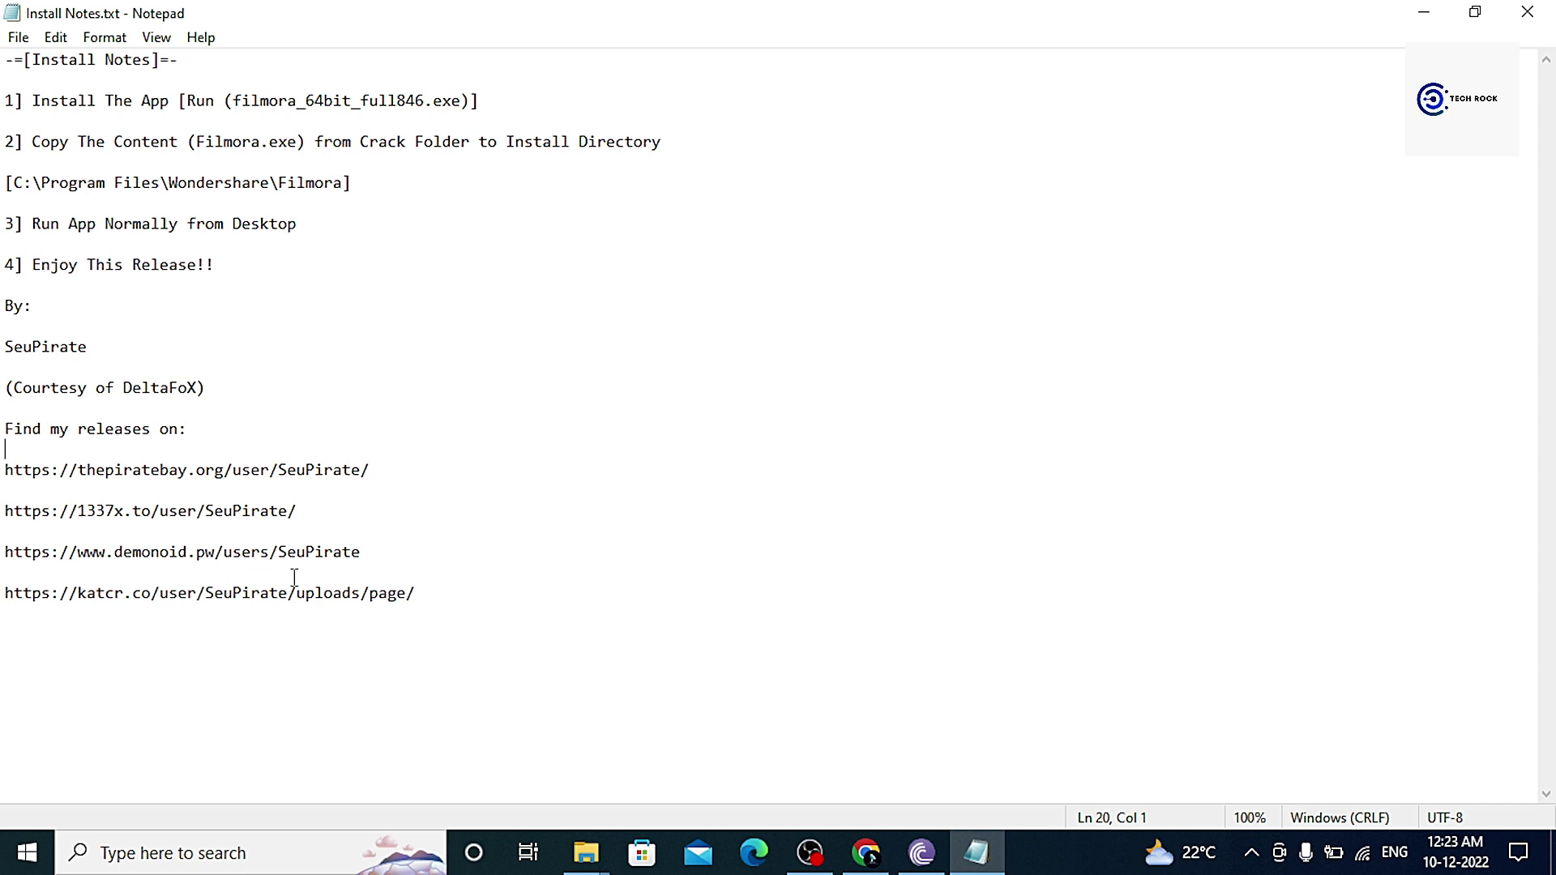
click(417, 596)
click(196, 265)
Minimize the install notes, switch back to the Photoshop torrent page in Chrome, and look over its description
click(1420, 11)
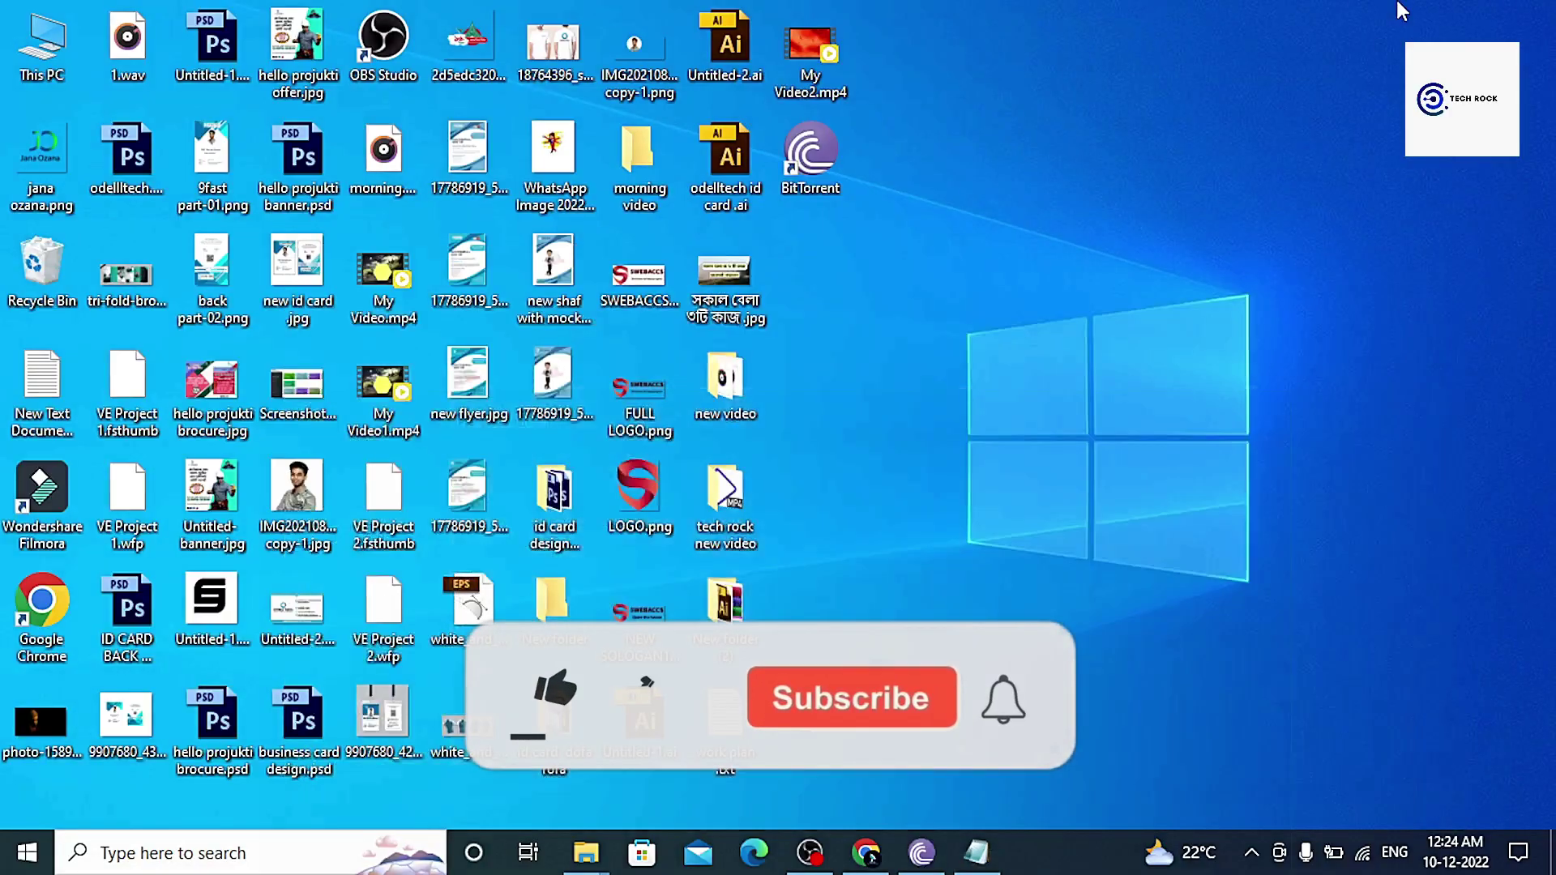
click(877, 849)
scroll(853, 353, down, 5)
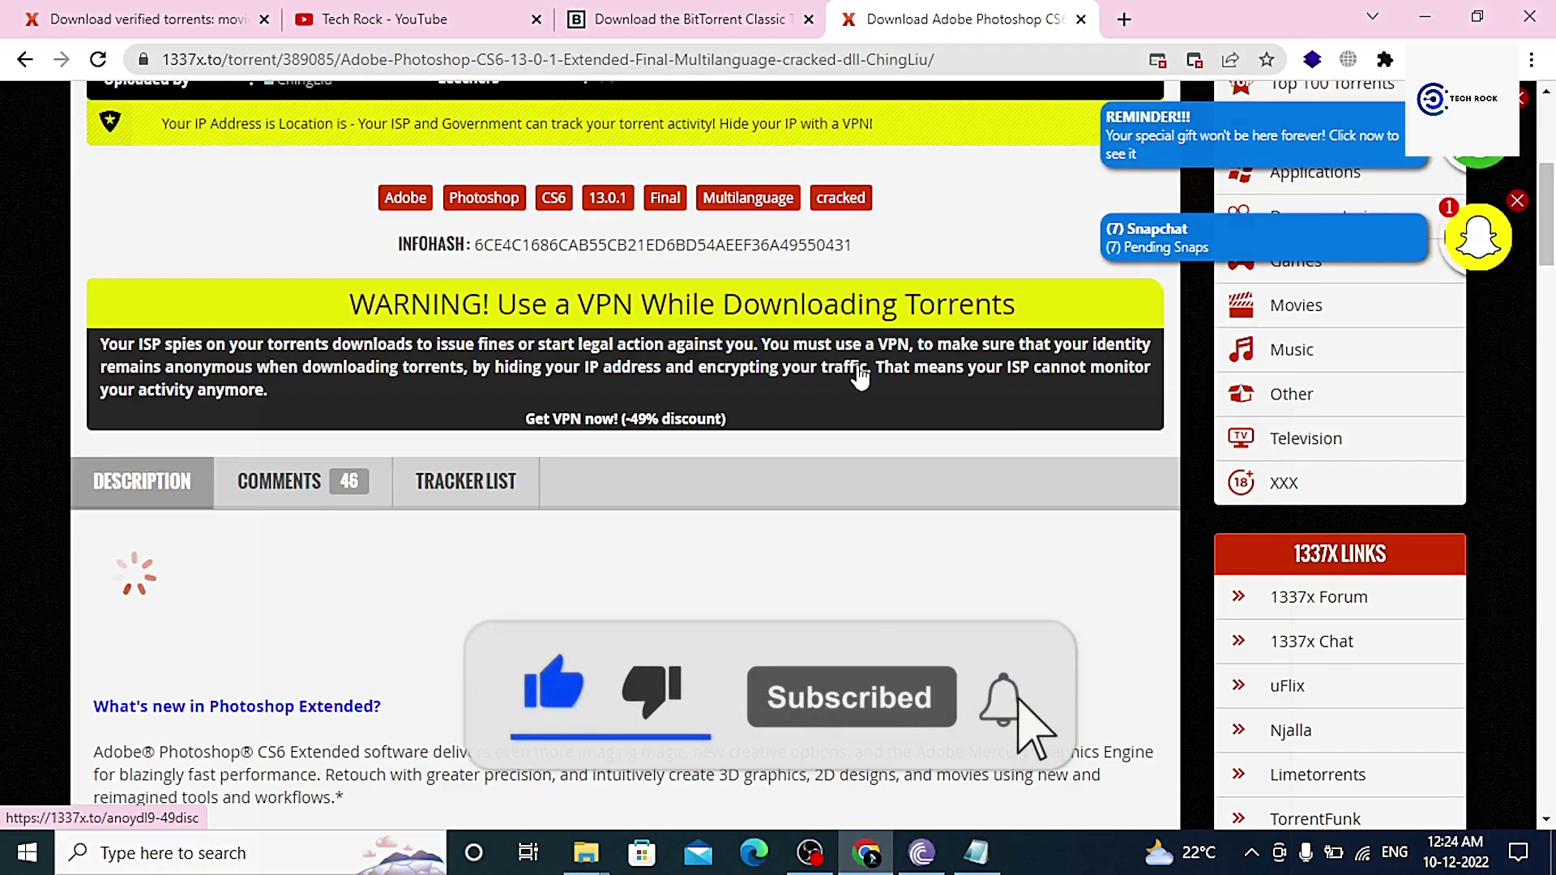